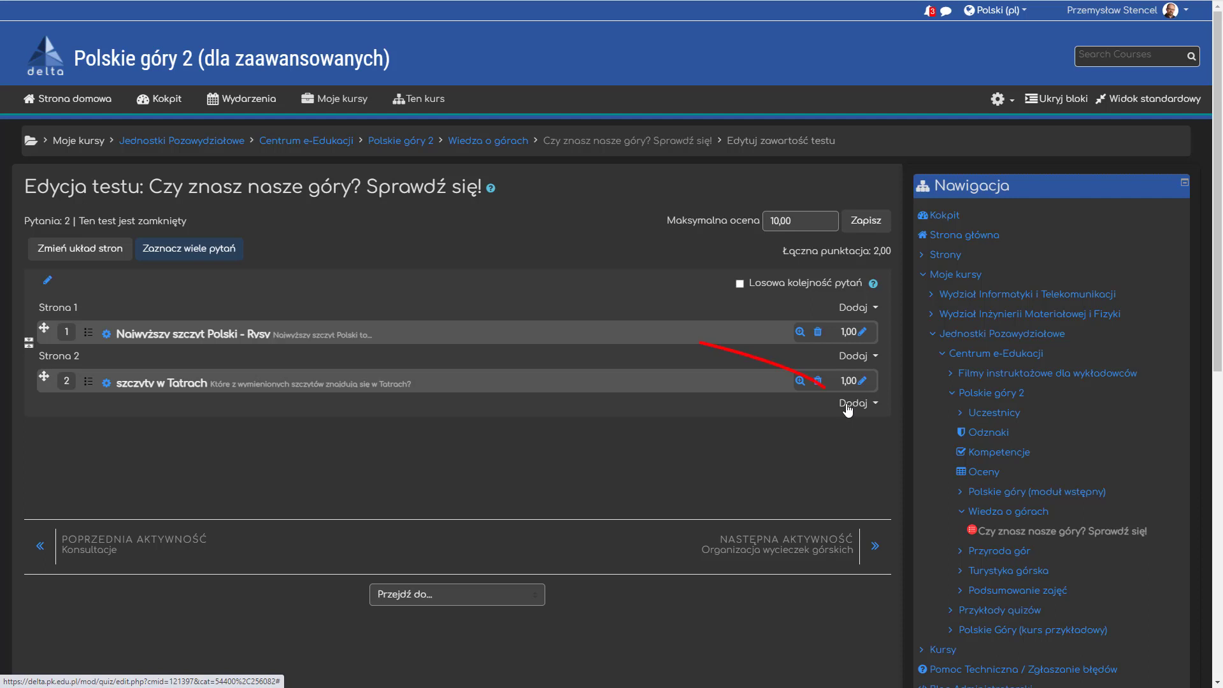
# - Add a new short-answer (Krótka odpowiedź) question after the second question of the quiz
pyautogui.click(848, 405)
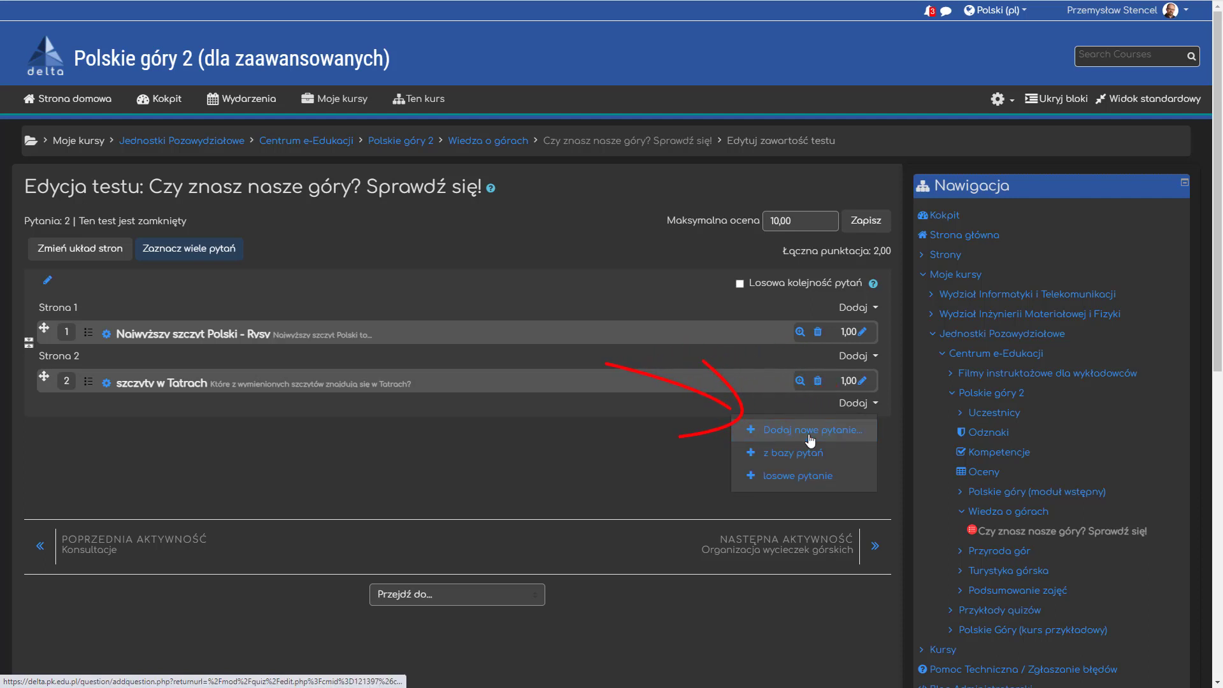
pyautogui.click(810, 431)
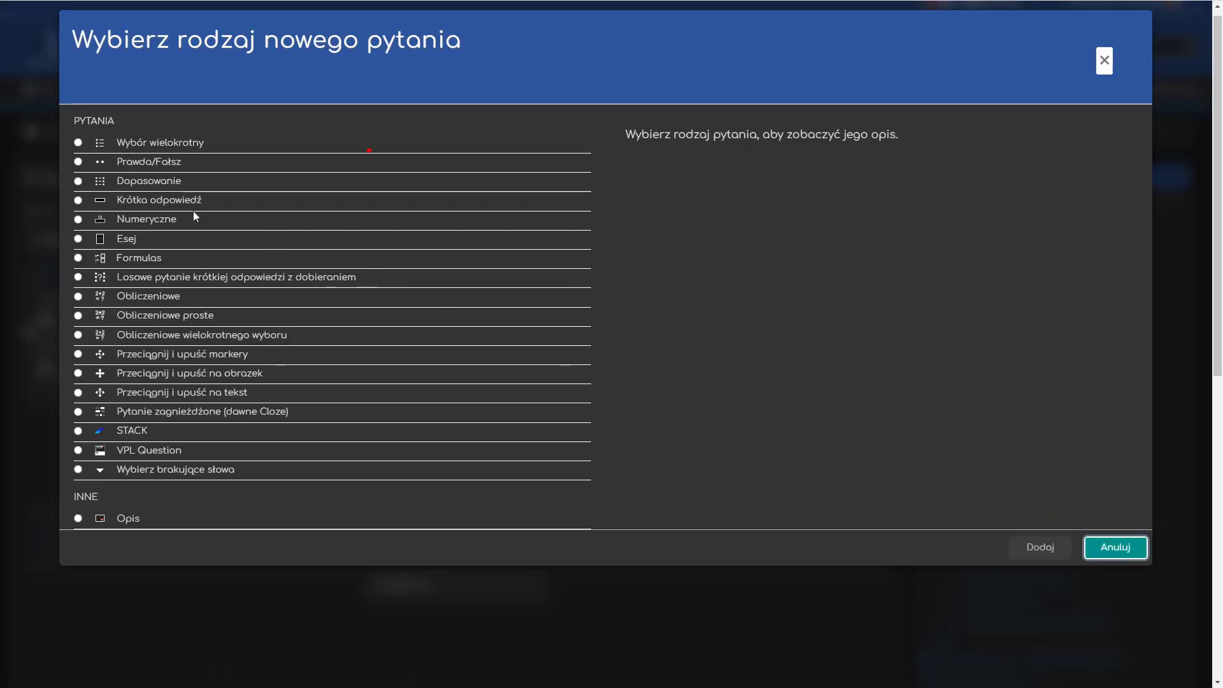
pyautogui.click(156, 200)
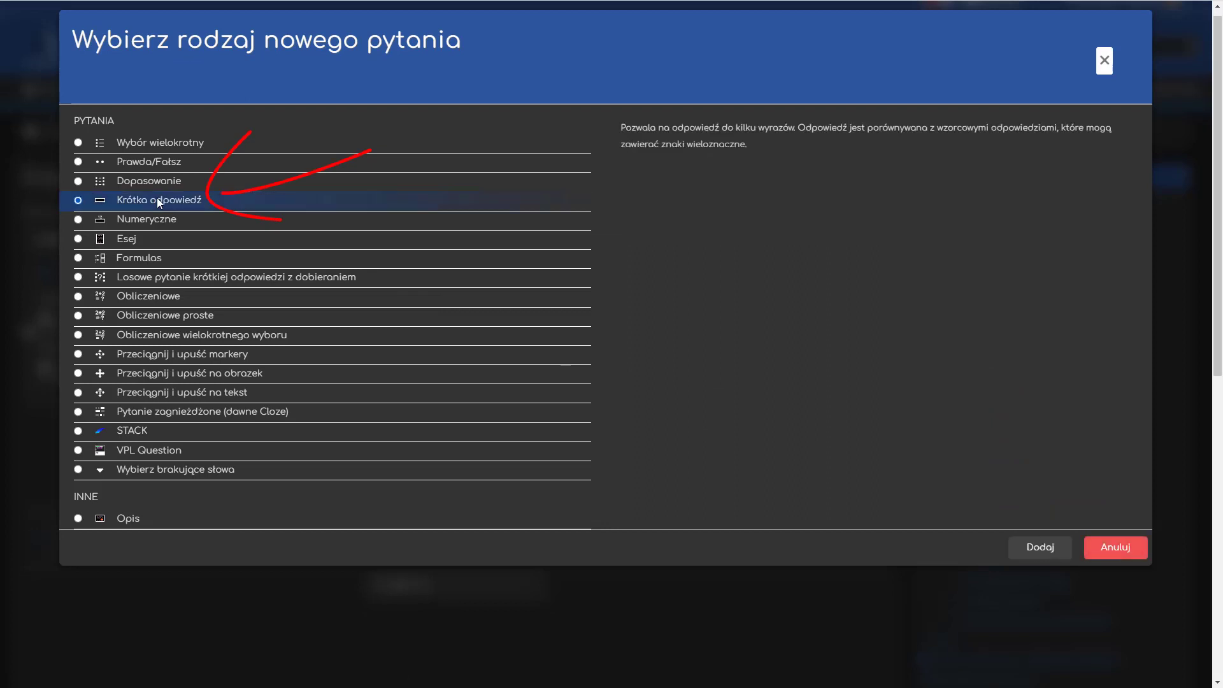
pyautogui.click(1037, 551)
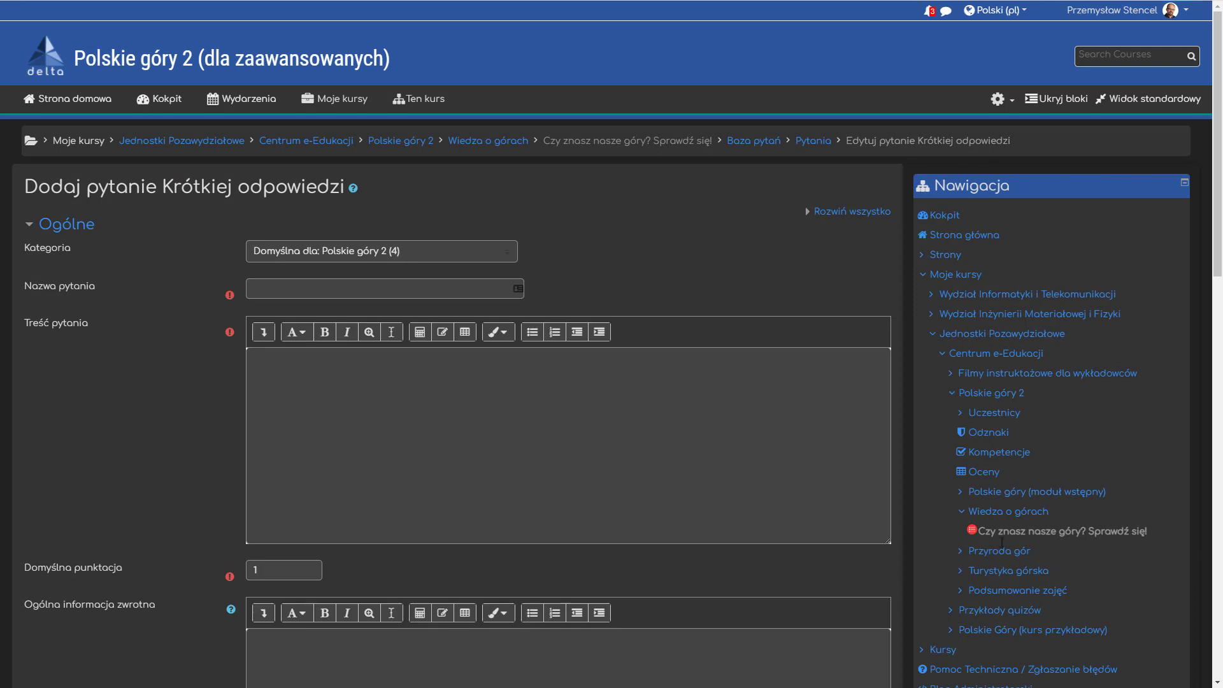
# - Enter "Rzeka o nazwie ..... przepływa przez Pieniny tworząc malowniczy przełom na odcinku między Sromowcami Niżnymi a Szczawnicą." as question text and name the question Dunajec
pyautogui.click(411, 395)
pyautogui.write('Rzeka o nazwie ..... przepływa przez Pieniny tworząc malowniczy przełom na odcinku między Sromowcami Niżnymi a Szczawnicą.')
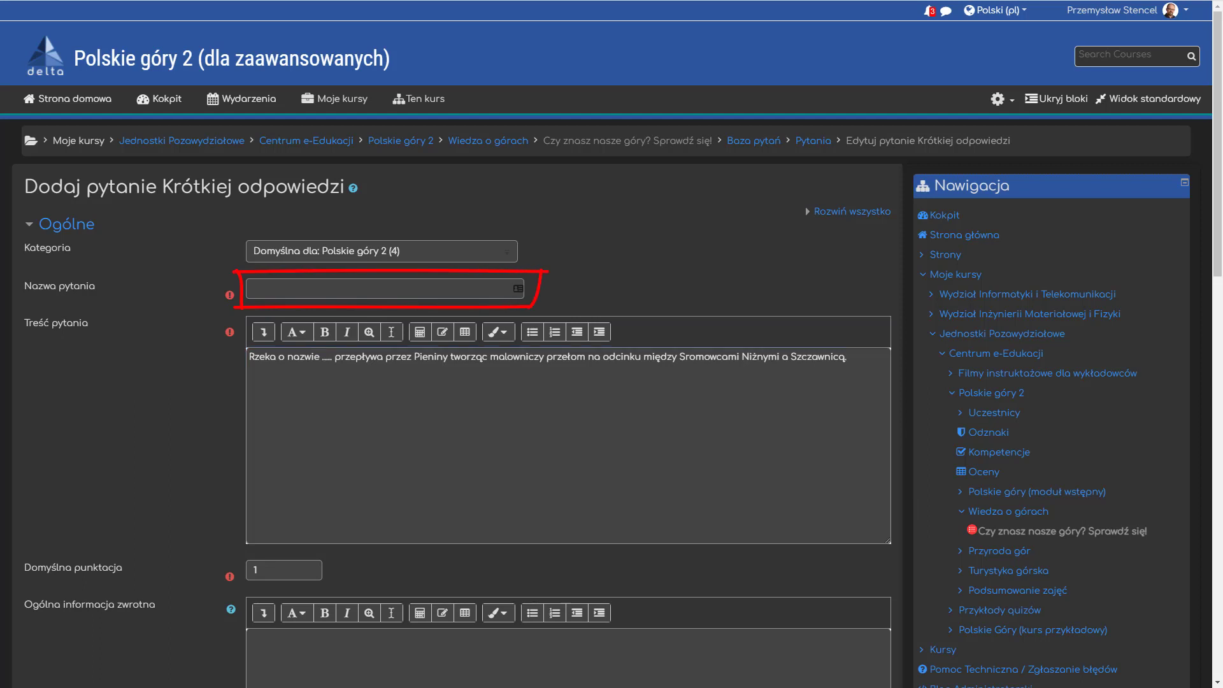
pyautogui.click(392, 291)
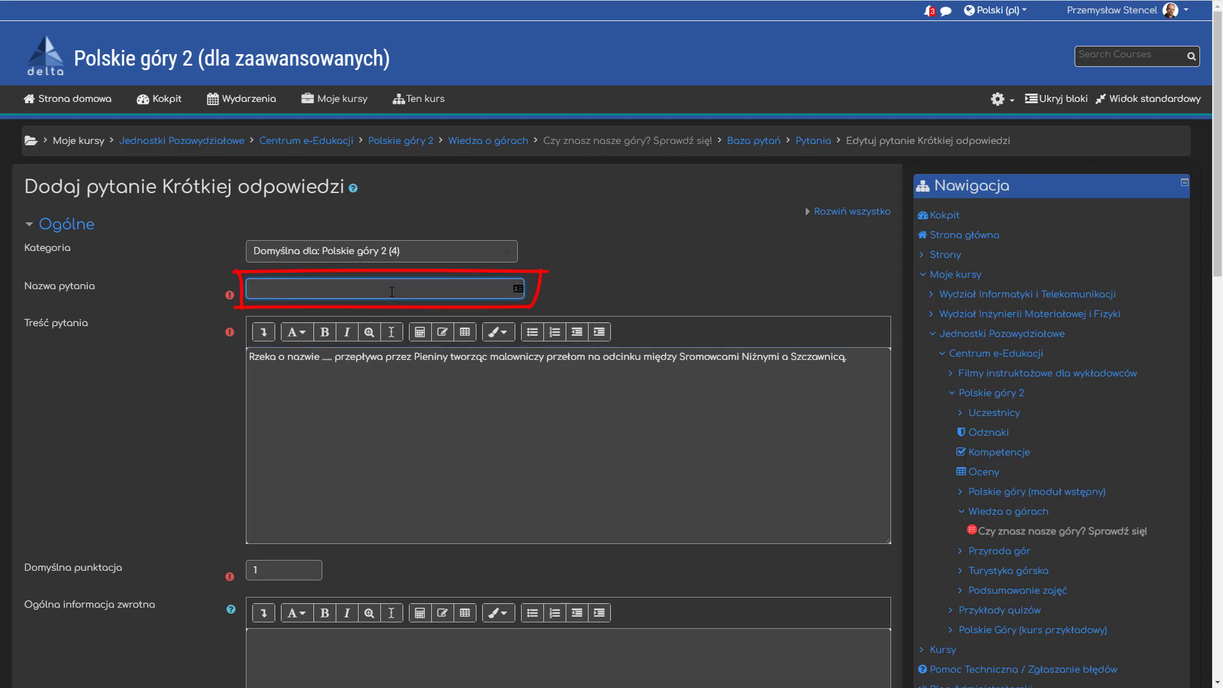
pyautogui.write('Dunajec')
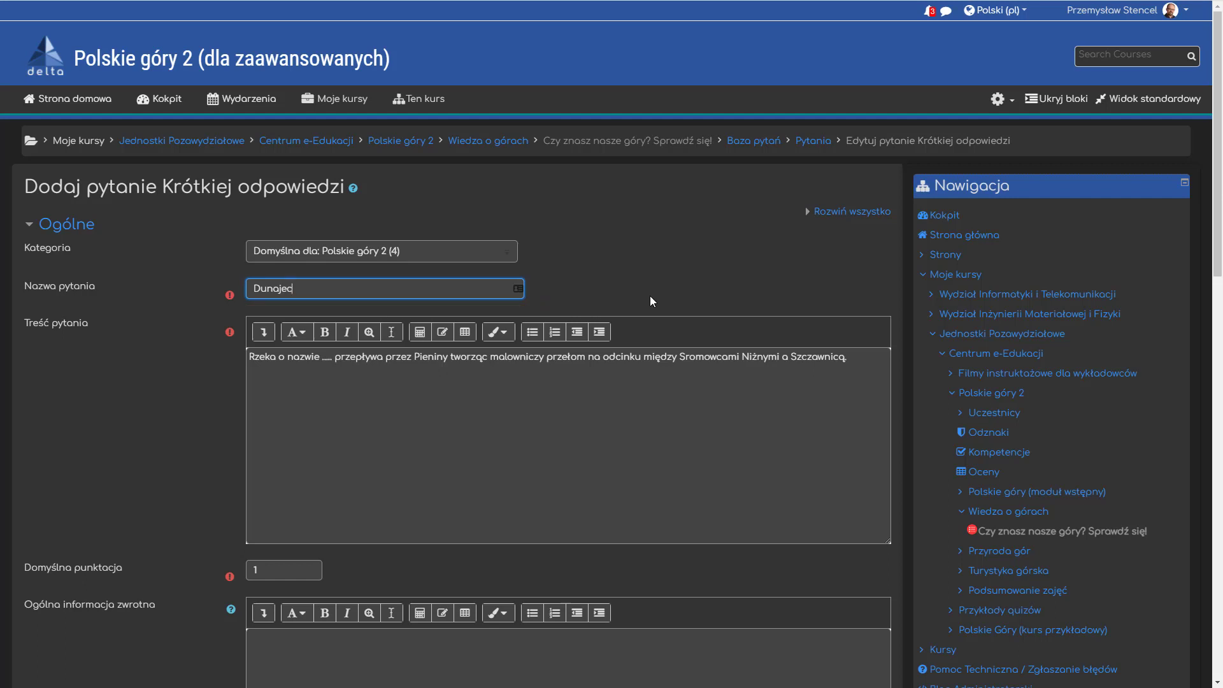
# - Set answer 1 to Dunajec with a 100% grade and save the question
pyautogui.scroll(-9, 650, 296)
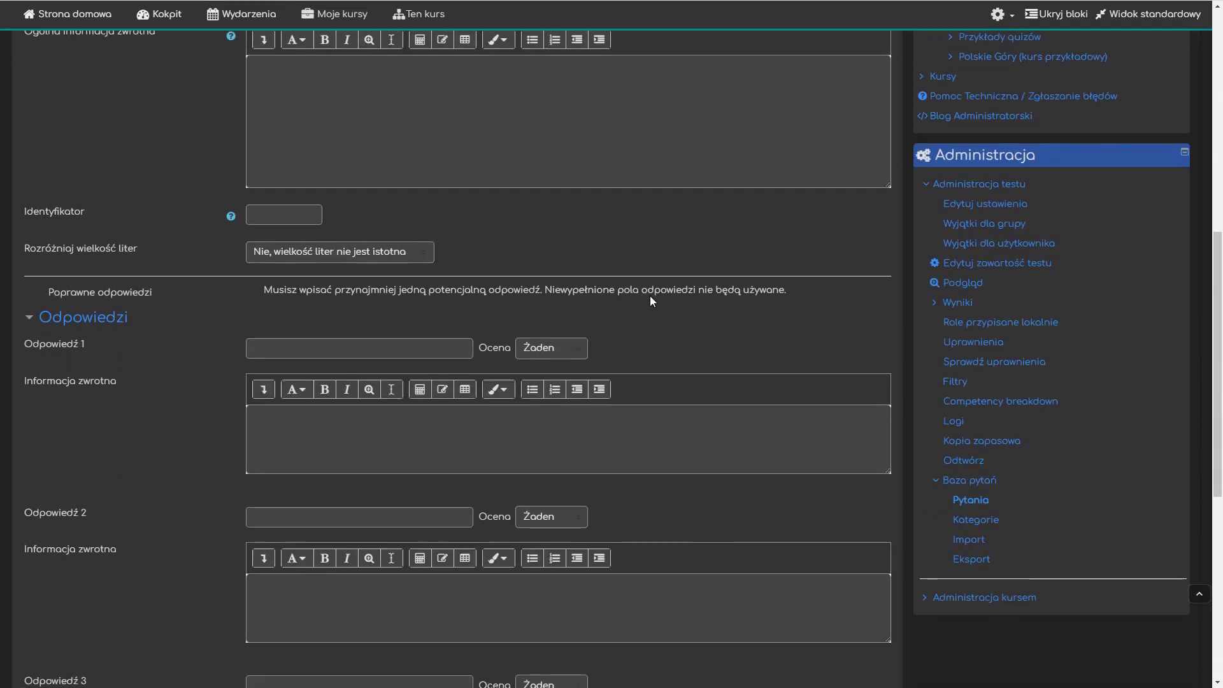
pyautogui.click(380, 349)
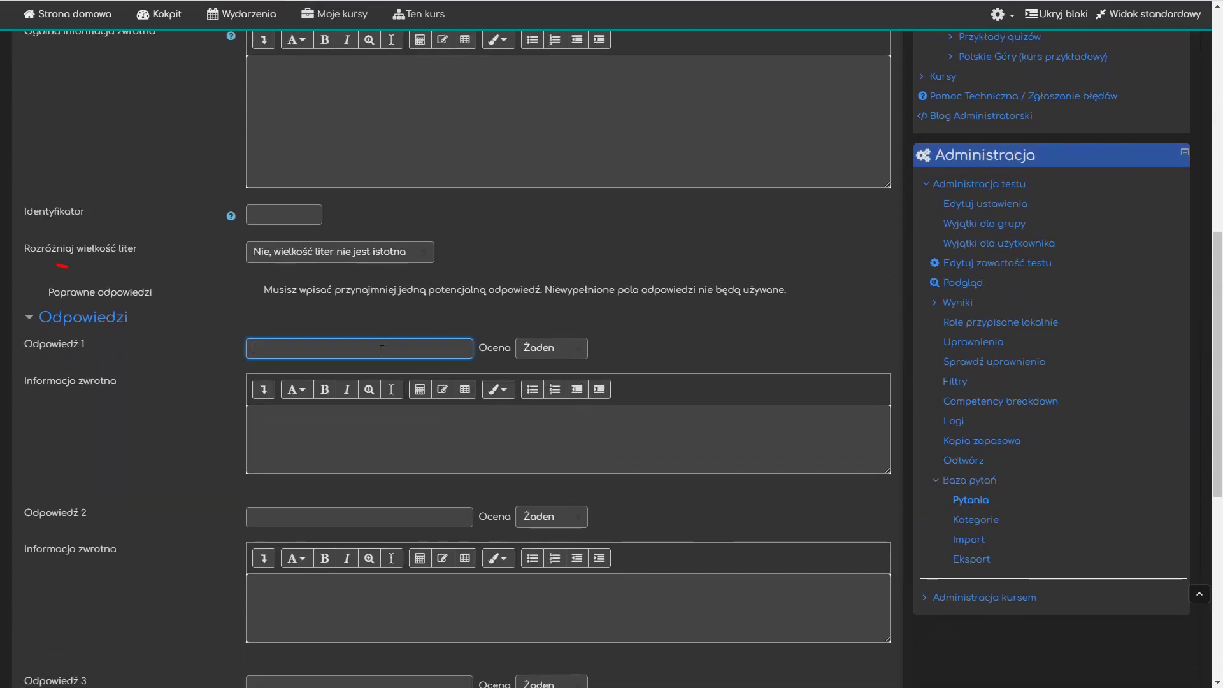
pyautogui.write('Dunajec')
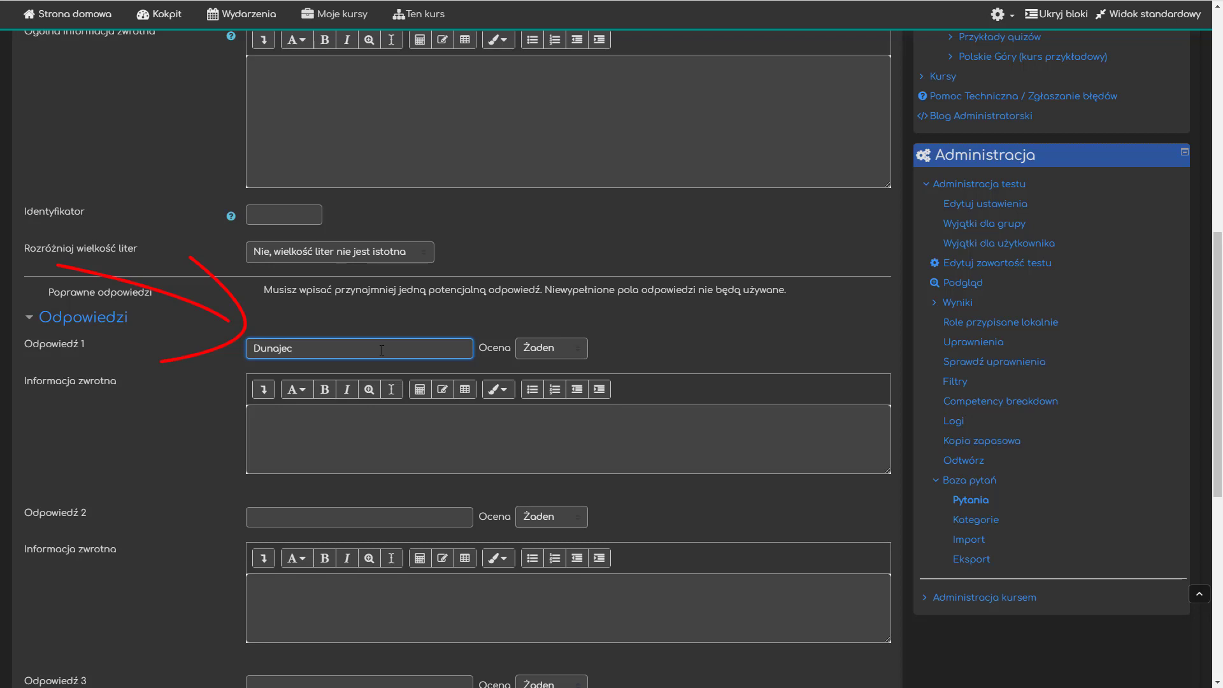
pyautogui.click(569, 355)
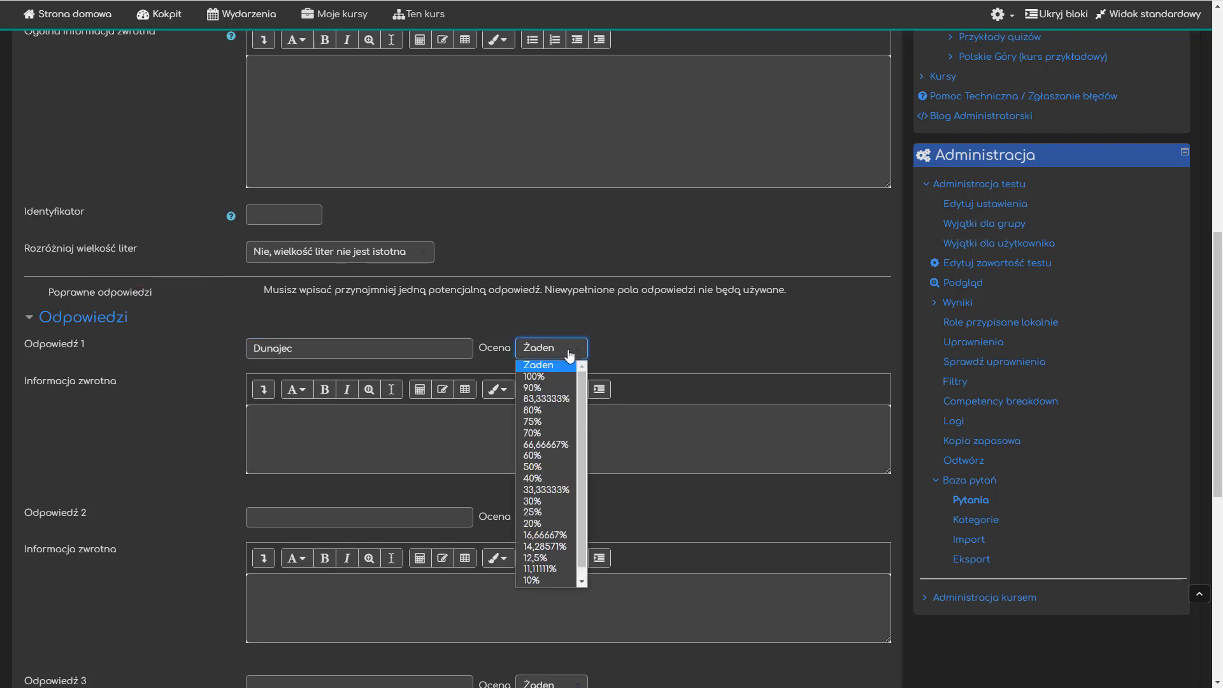
pyautogui.click(552, 379)
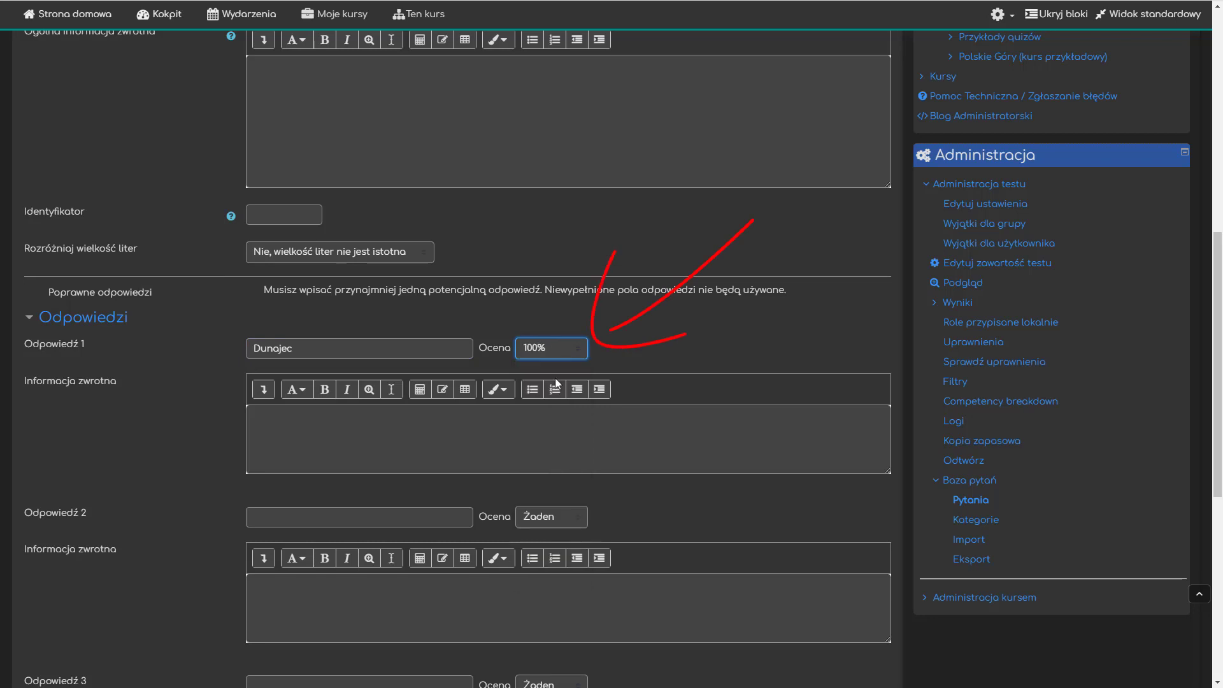
pyautogui.click(678, 342)
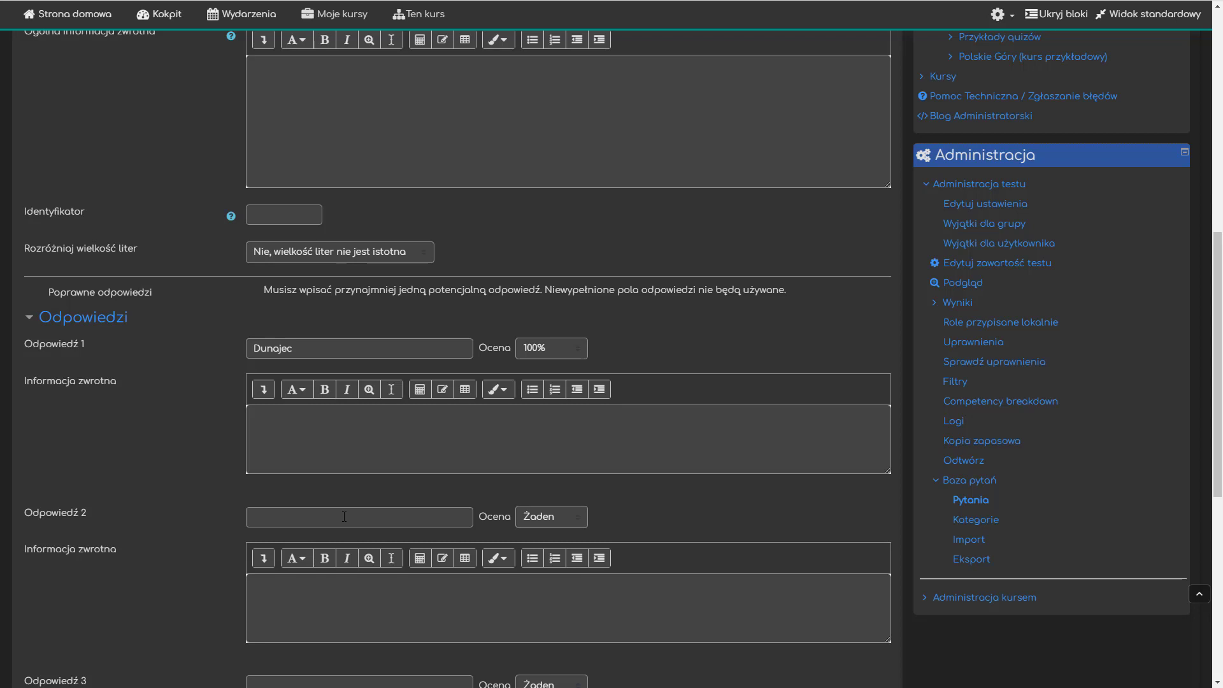
pyautogui.scroll(-7, 344, 517)
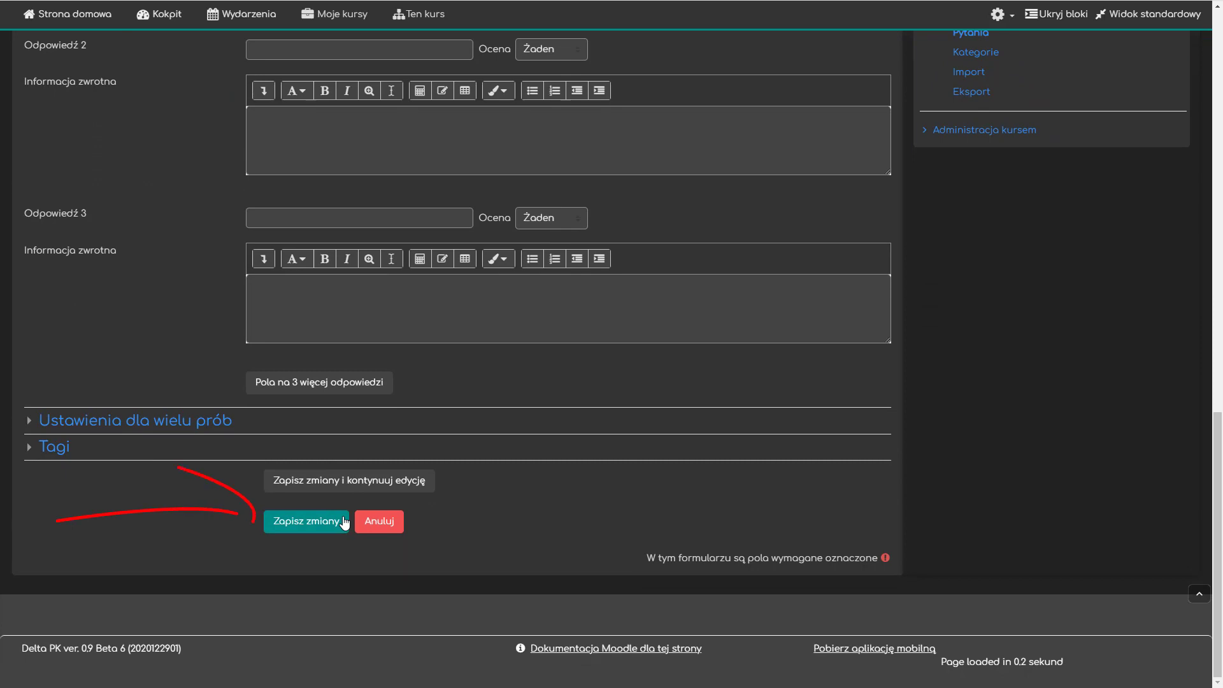
pyautogui.click(314, 526)
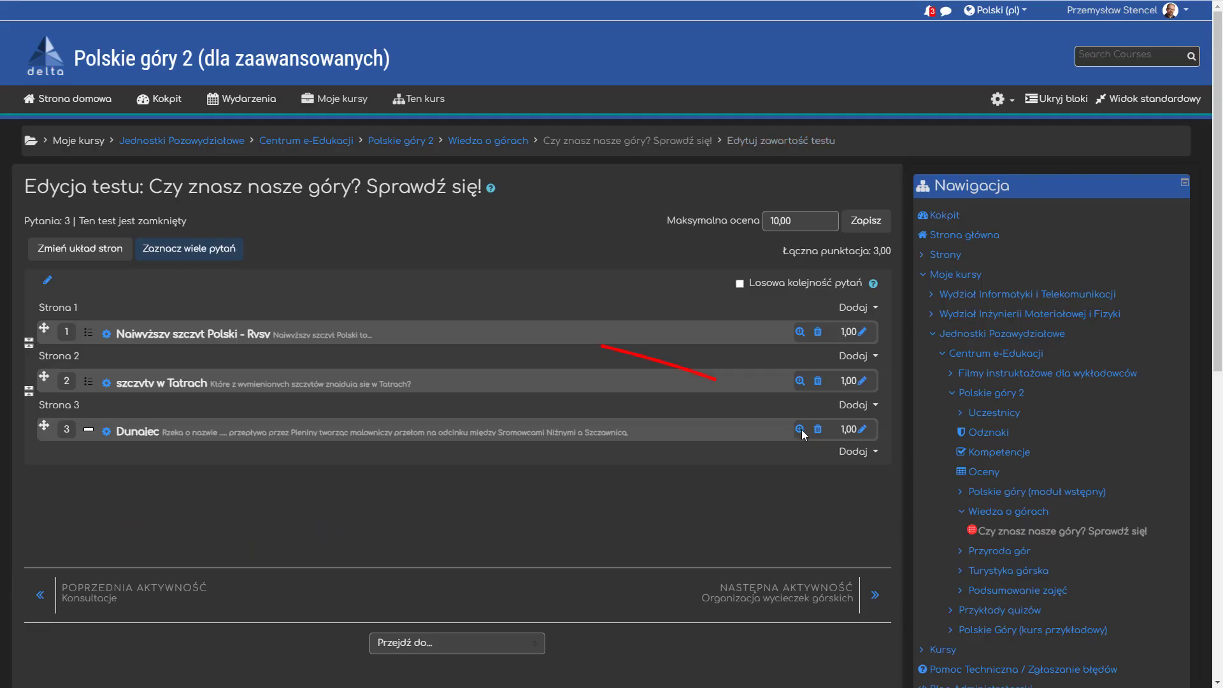
# - Preview the Dunajec question in the quiz and open it for editing
pyautogui.click(801, 430)
pyautogui.tripleClick(456, 437)
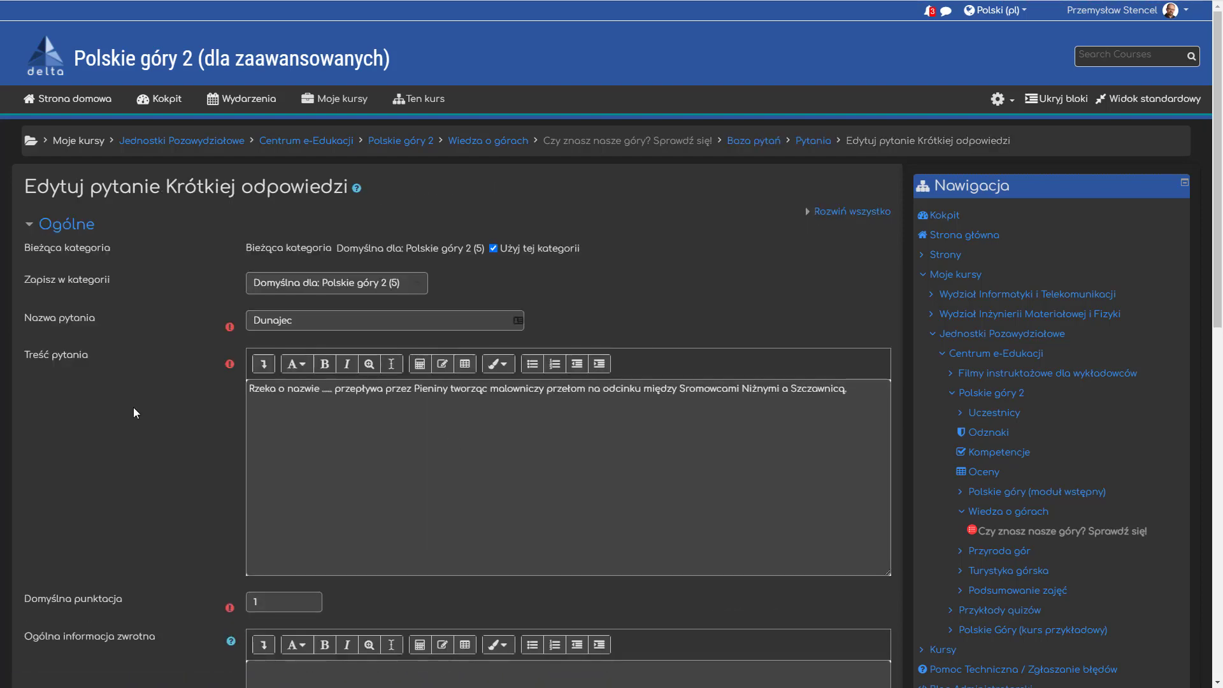
# - Set the question's case sensitivity to "Tak, wielkość liter musi być zgodna"
pyautogui.scroll(-6, 134, 413)
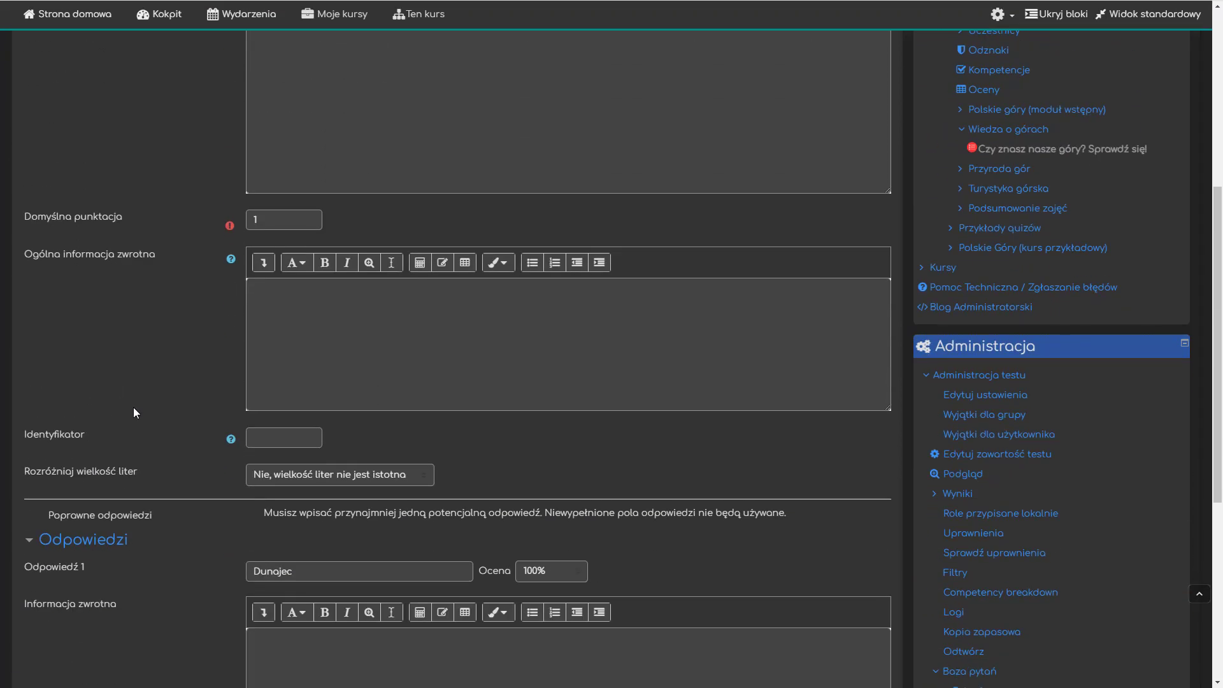
pyautogui.scroll(-2, 134, 408)
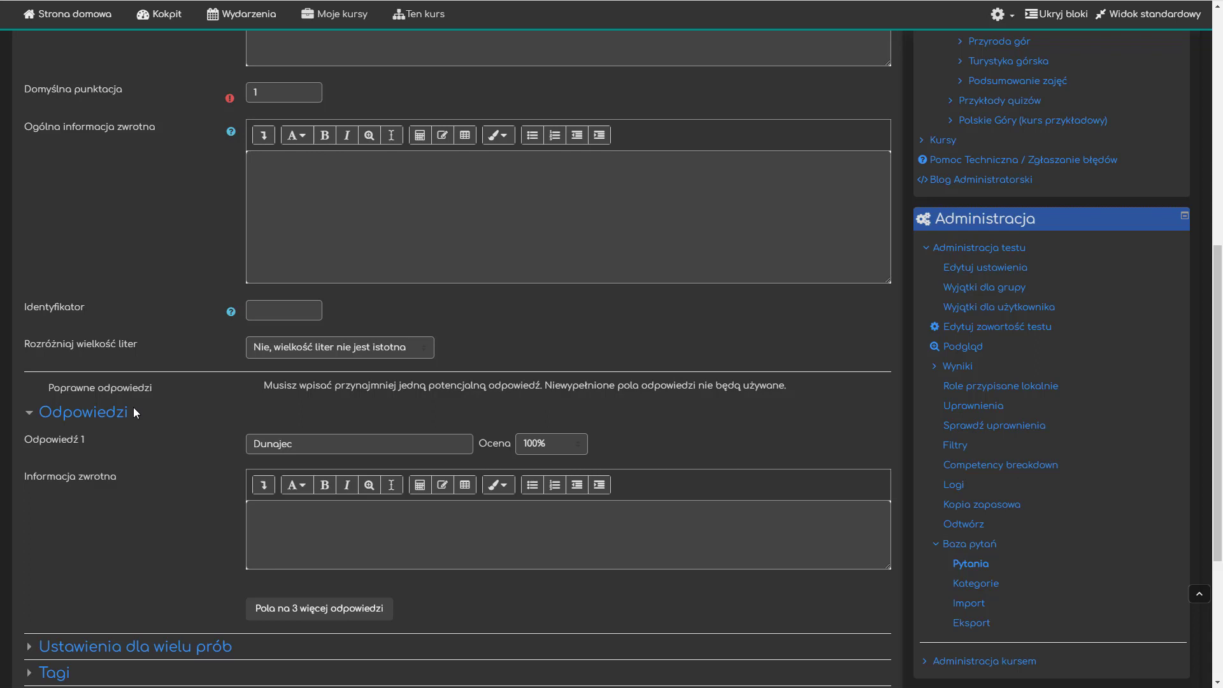
pyautogui.click(298, 349)
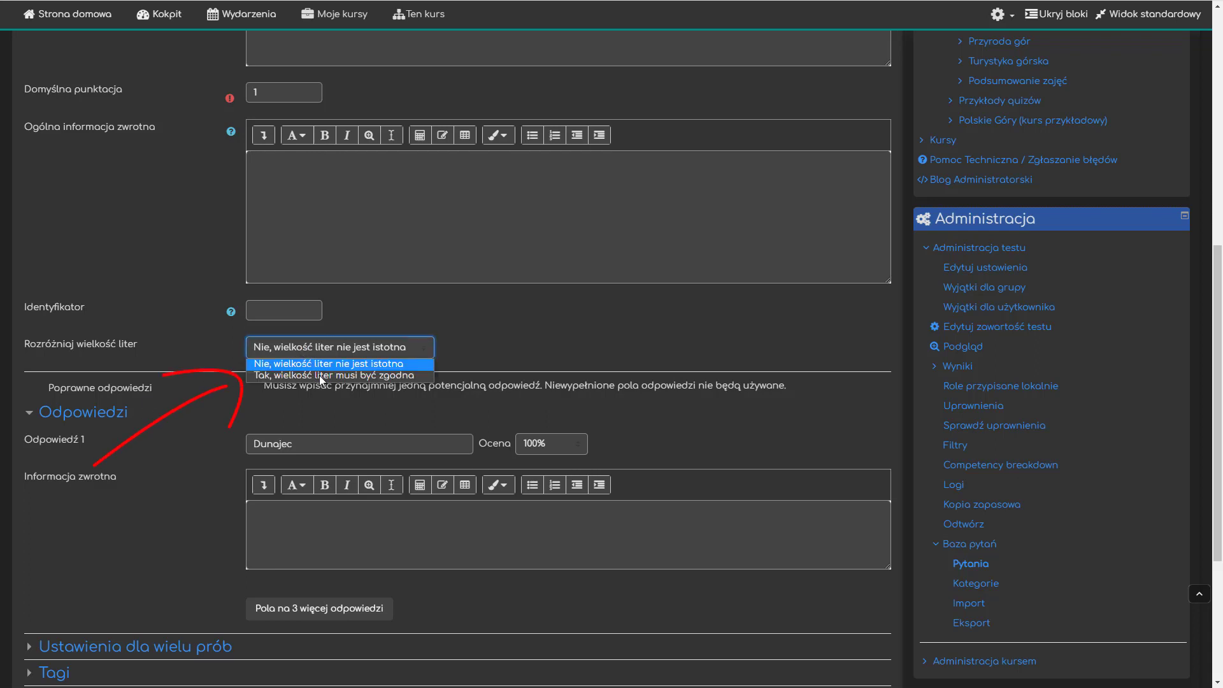
pyautogui.click(320, 376)
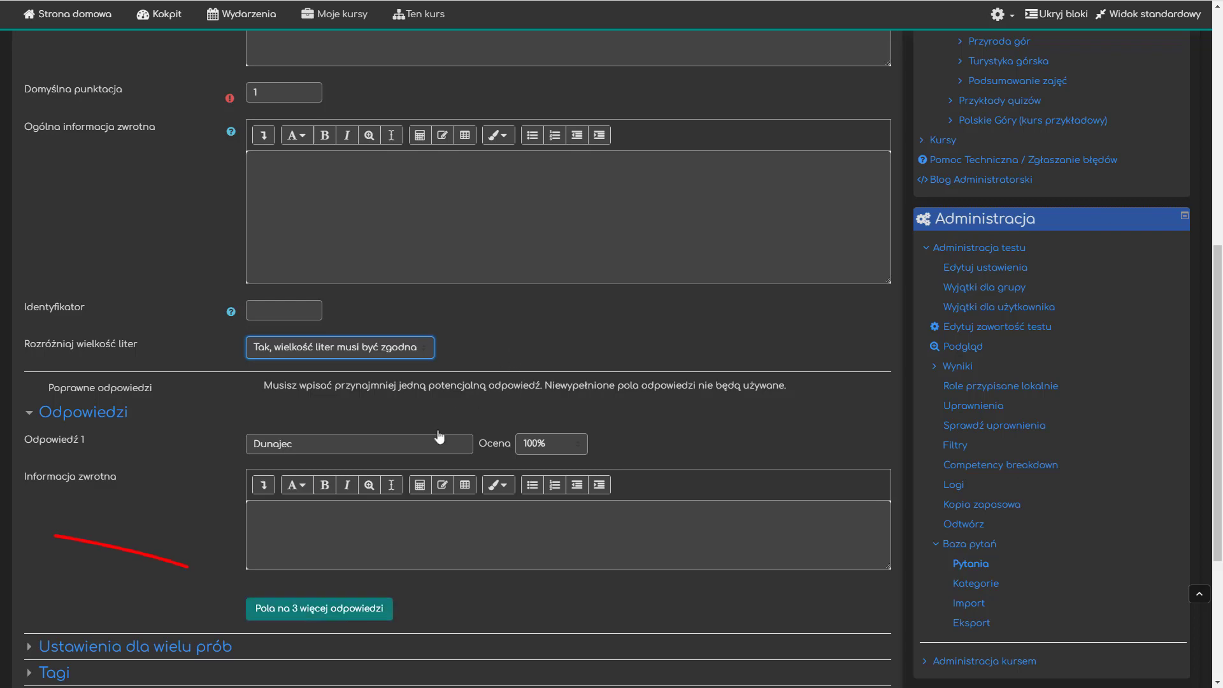
# - Add three more answer fields and set answer 2 to lowercase "dunajec" with a 50% grade
pyautogui.click(267, 611)
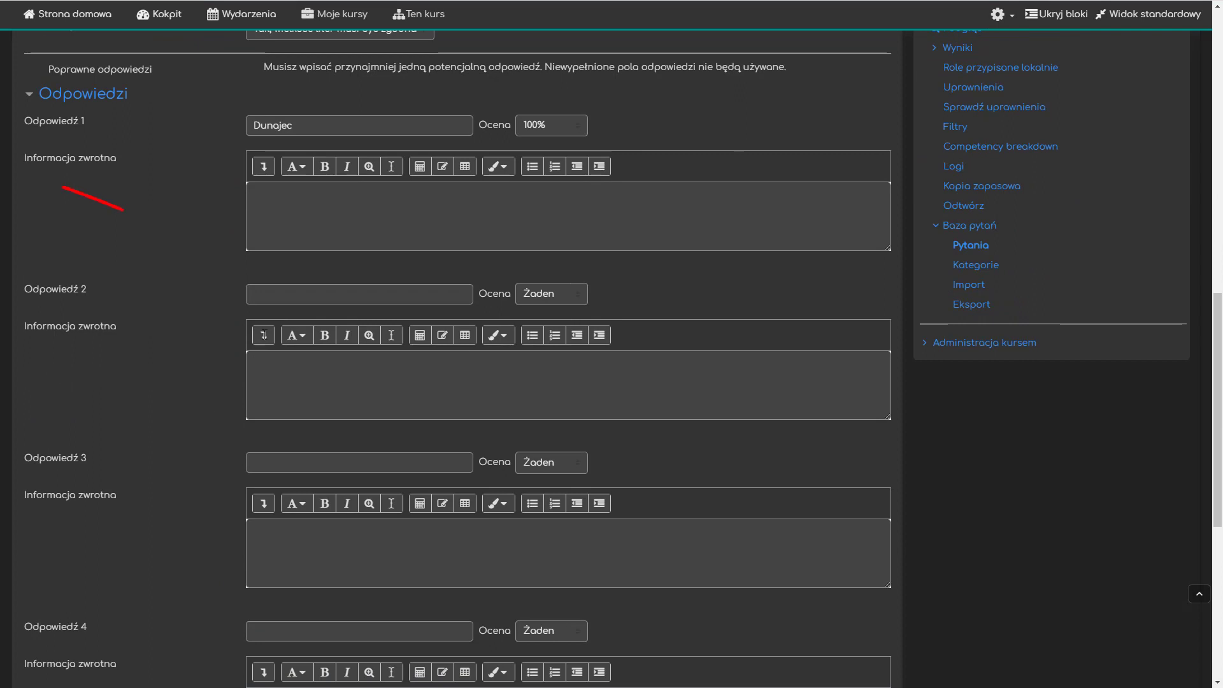
pyautogui.click(295, 292)
pyautogui.write('du')
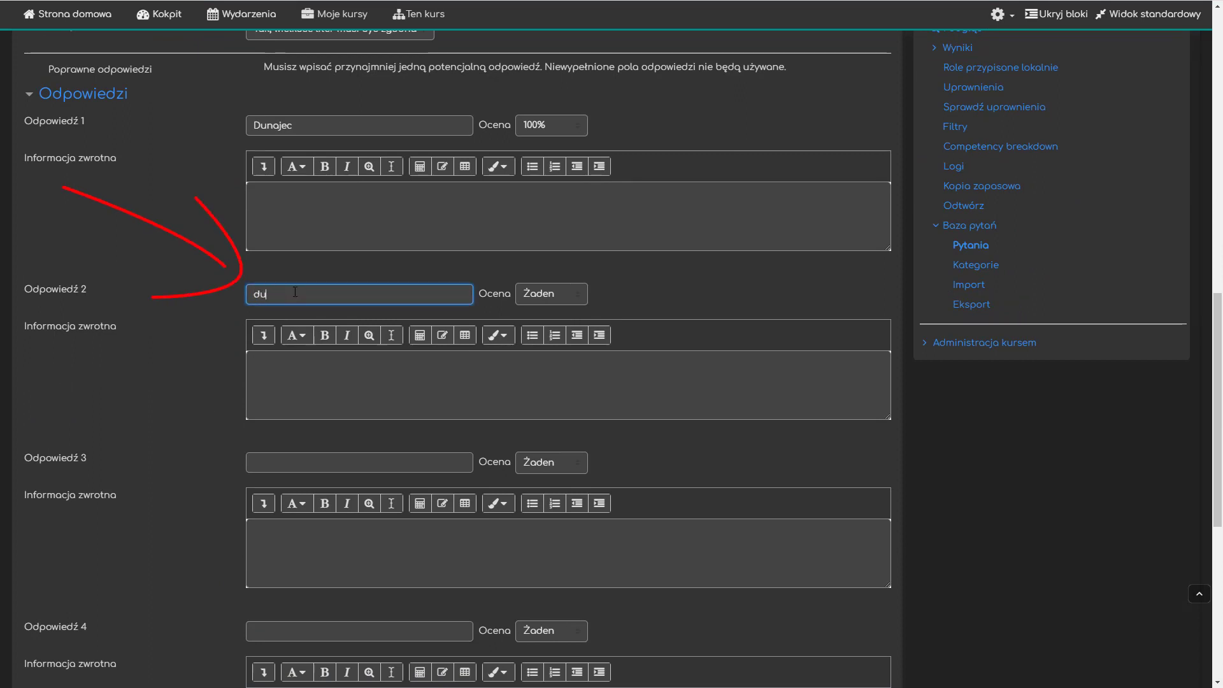
pyautogui.write('najec')
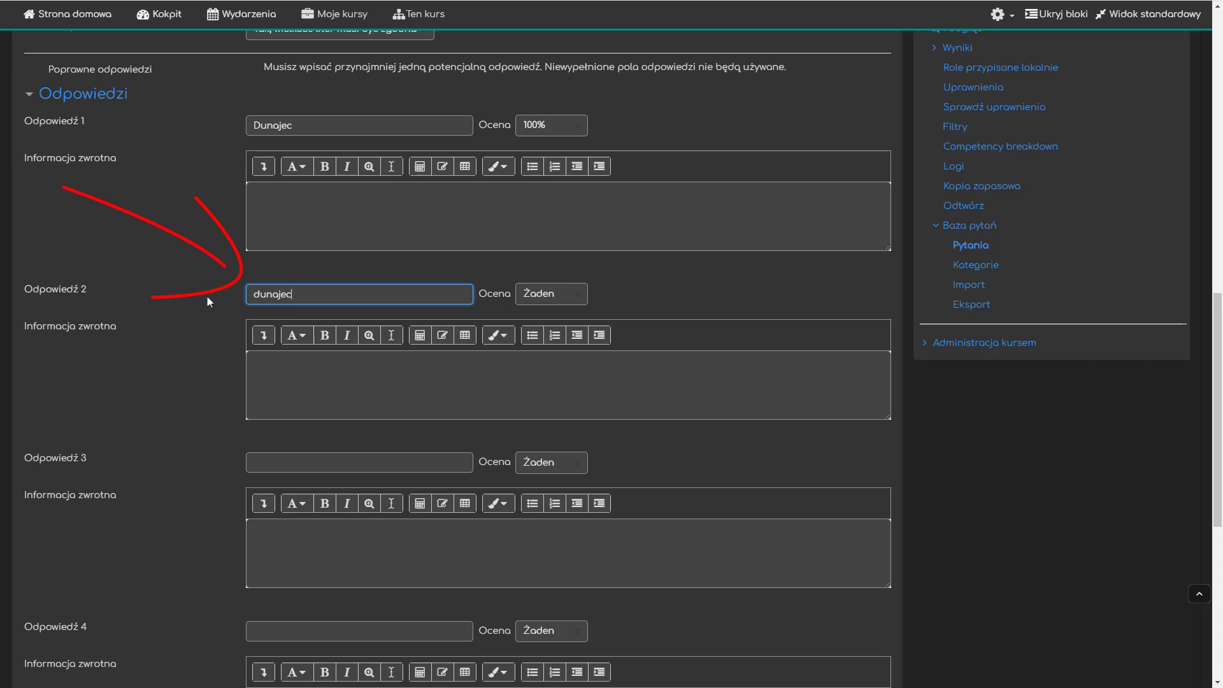
pyautogui.click(551, 294)
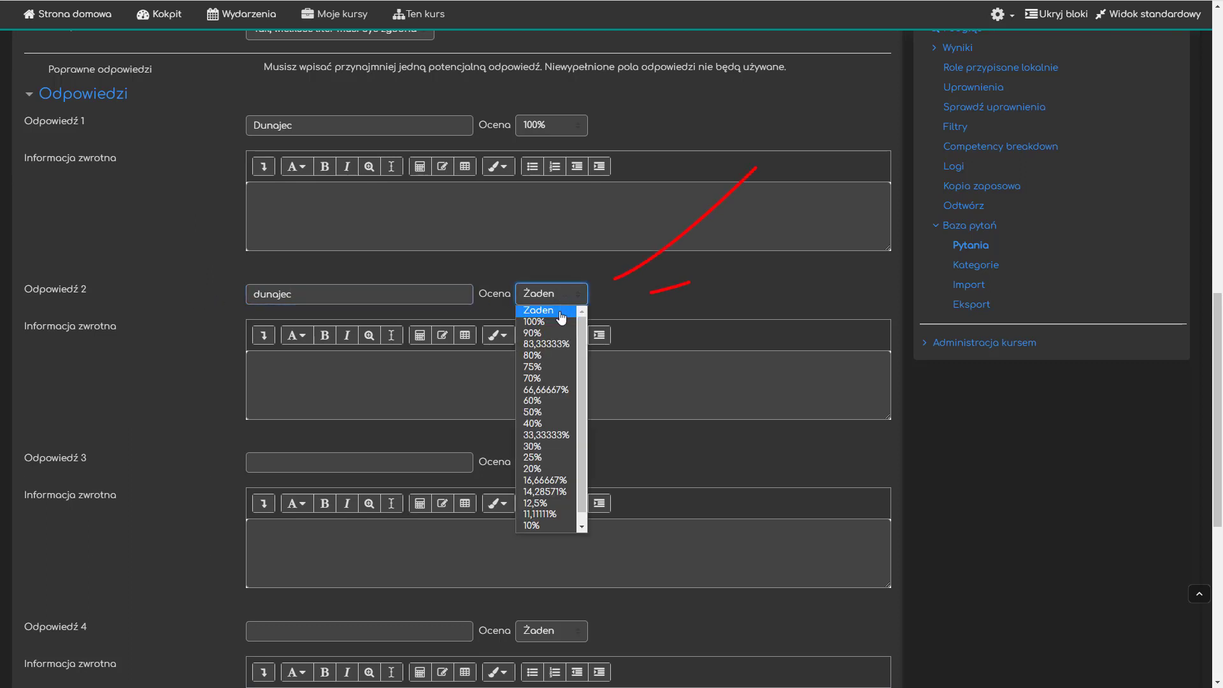
pyautogui.click(548, 412)
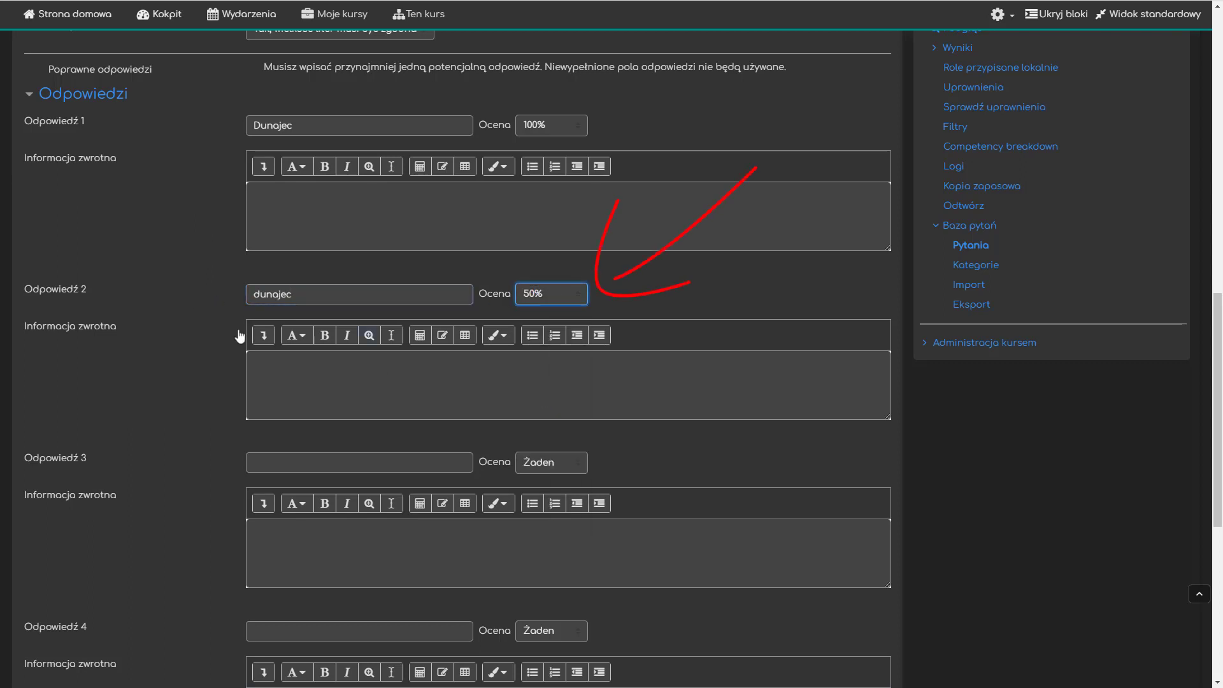
pyautogui.click(187, 317)
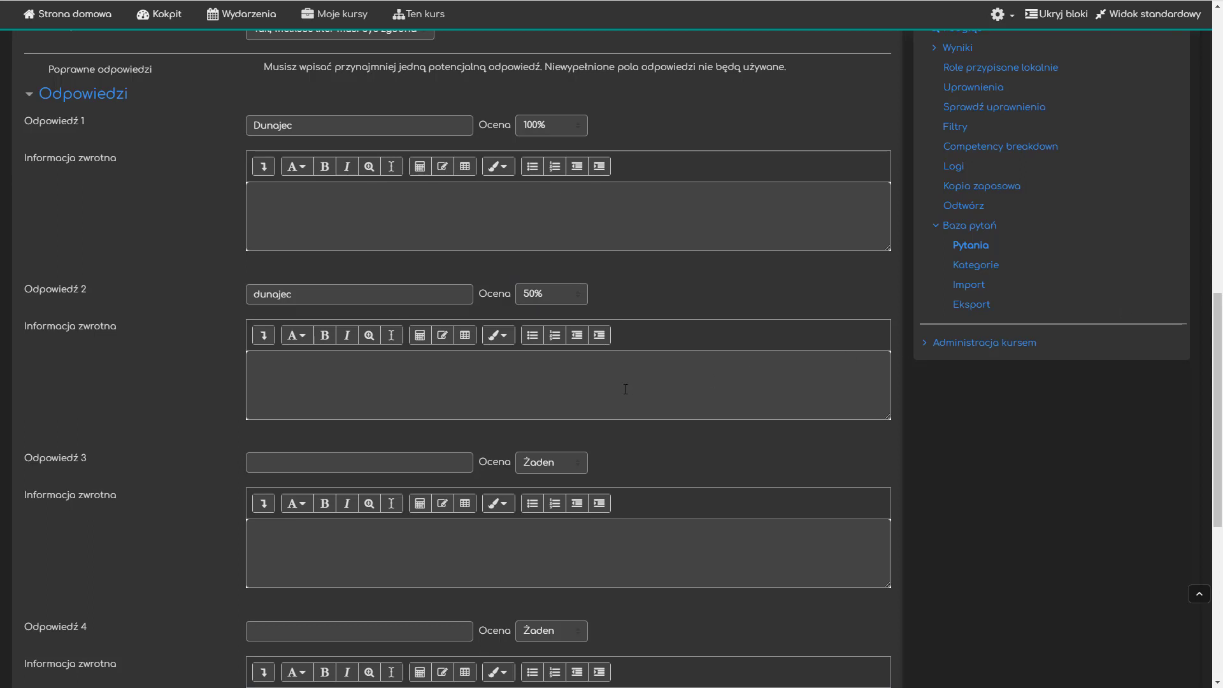
# - Set the question's case sensitivity to "Nie, wielkość liter nie jest istotna"
pyautogui.scroll(2, 570, 343)
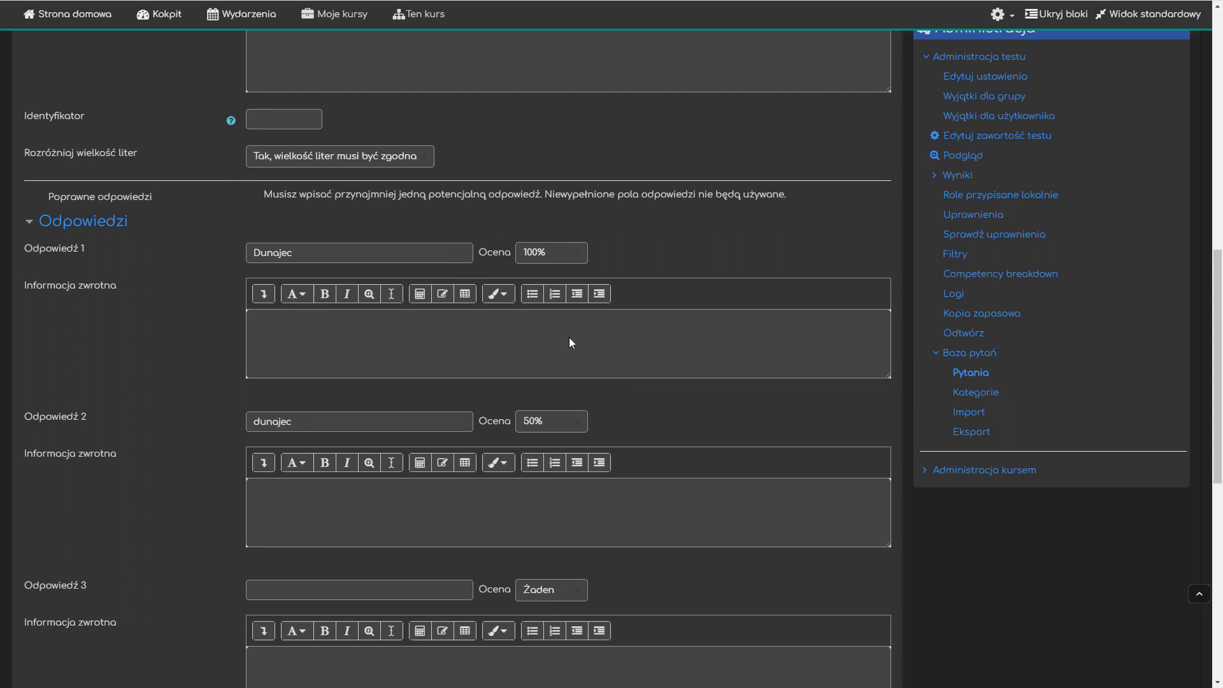
pyautogui.click(376, 159)
pyautogui.click(368, 169)
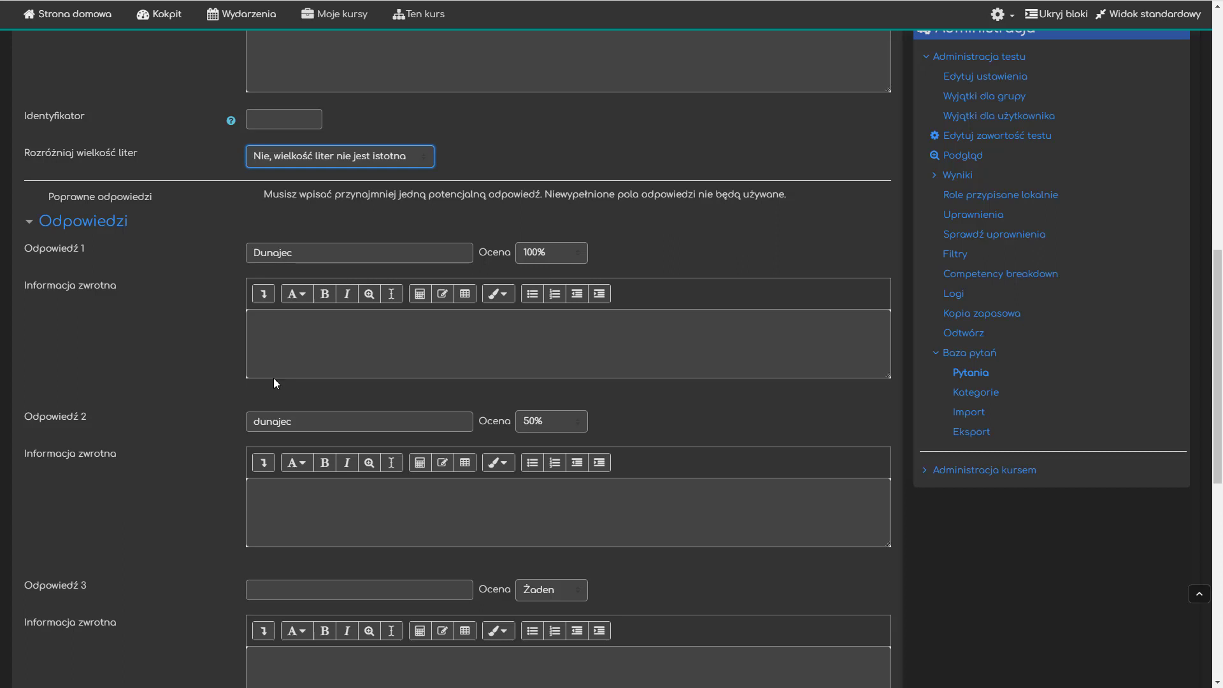
# - Replace the text of answer 2 with "Czarny Dunajec"
pyautogui.moveTo(298, 417); pyautogui.dragTo(201, 422)
pyautogui.press('BackSpace')
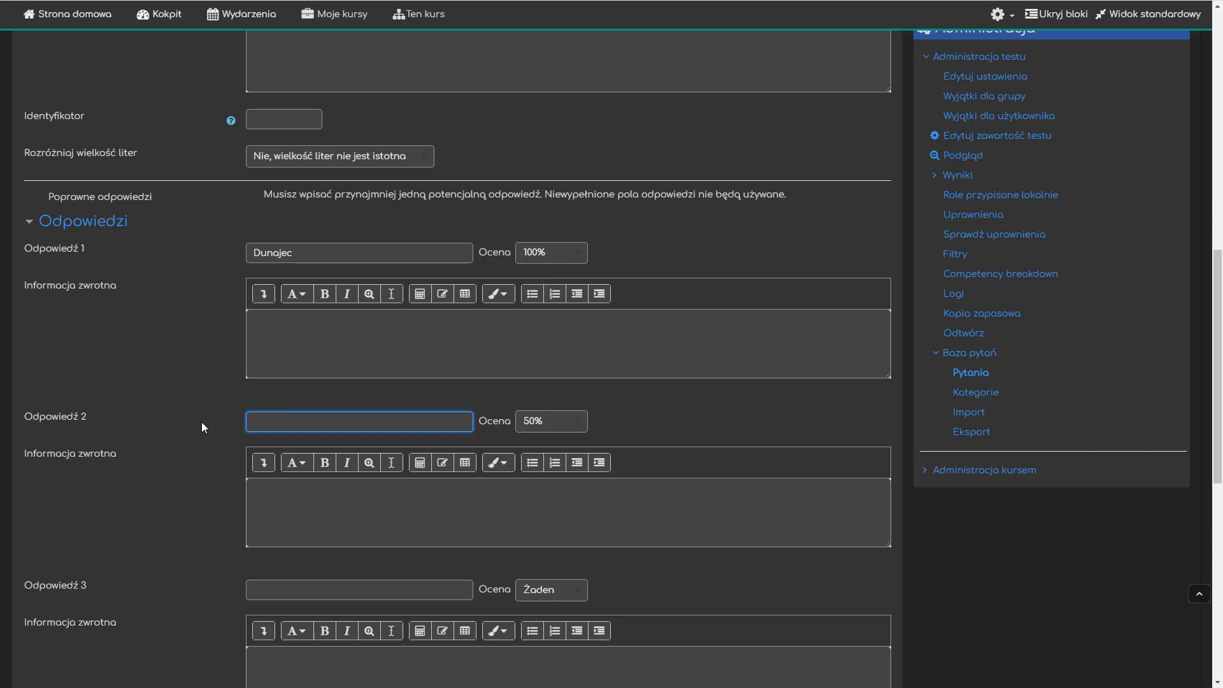
pyautogui.write('Czarny Dunajec')
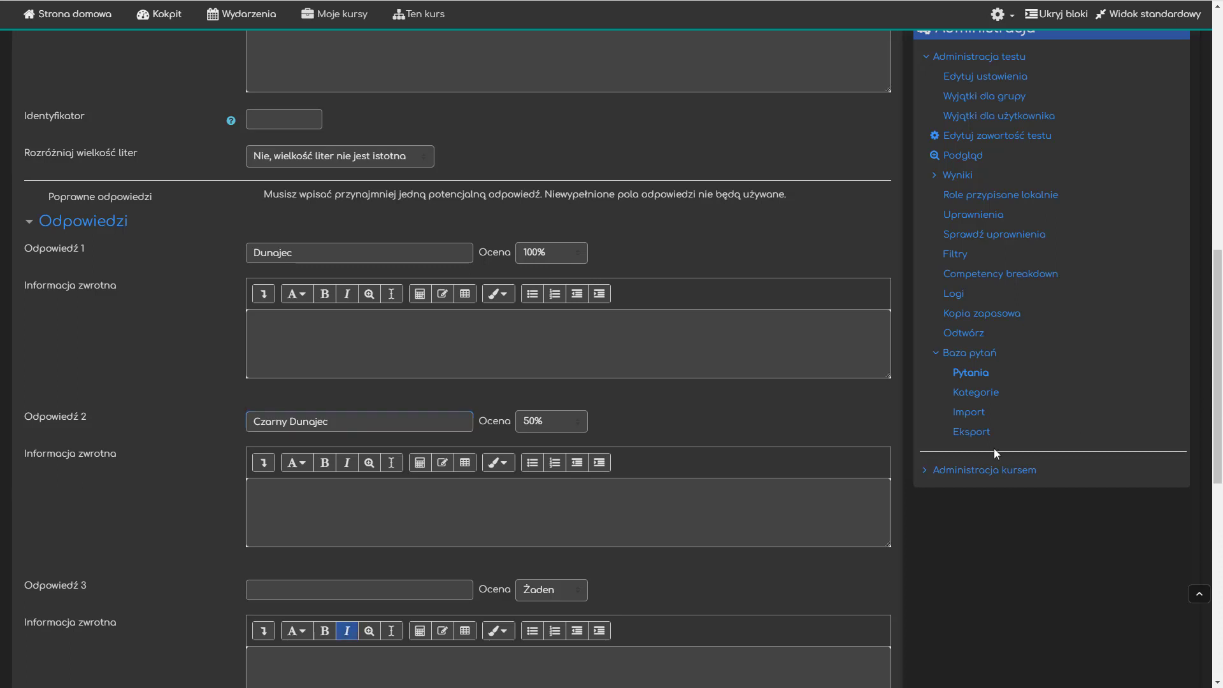
# - Set answer 3 to "Biały Dunajec" with a 50% grade
pyautogui.click(385, 594)
pyautogui.write('Biały Dunajec')
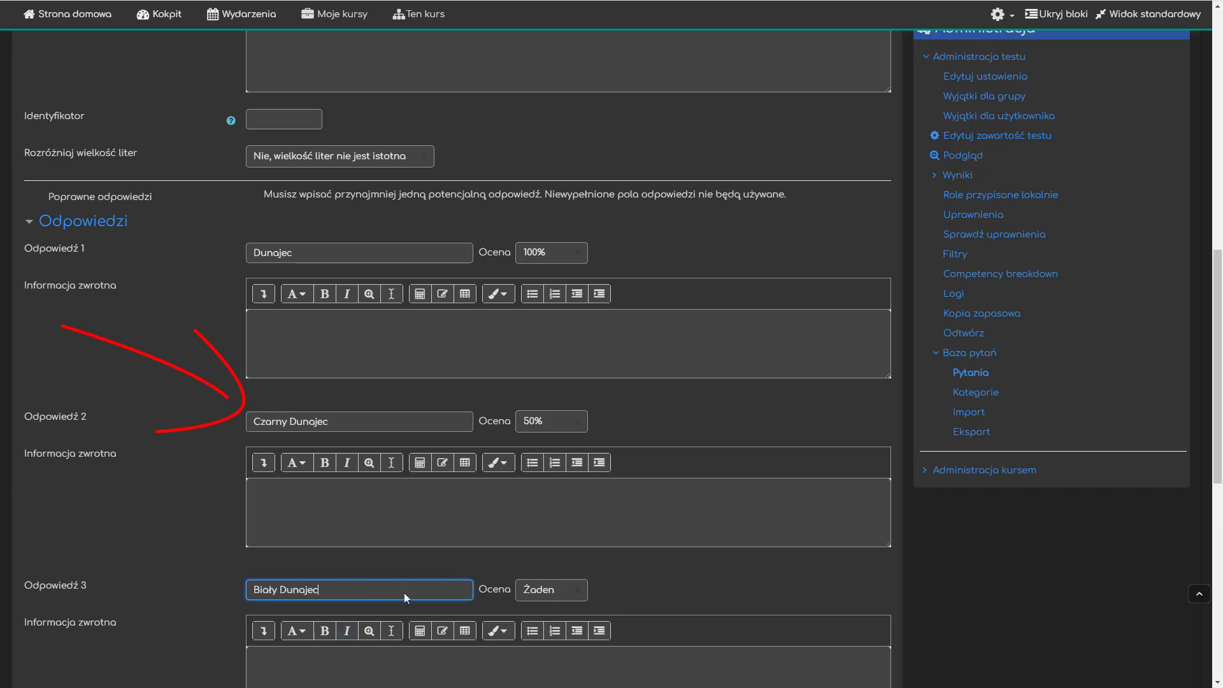
pyautogui.click(552, 590)
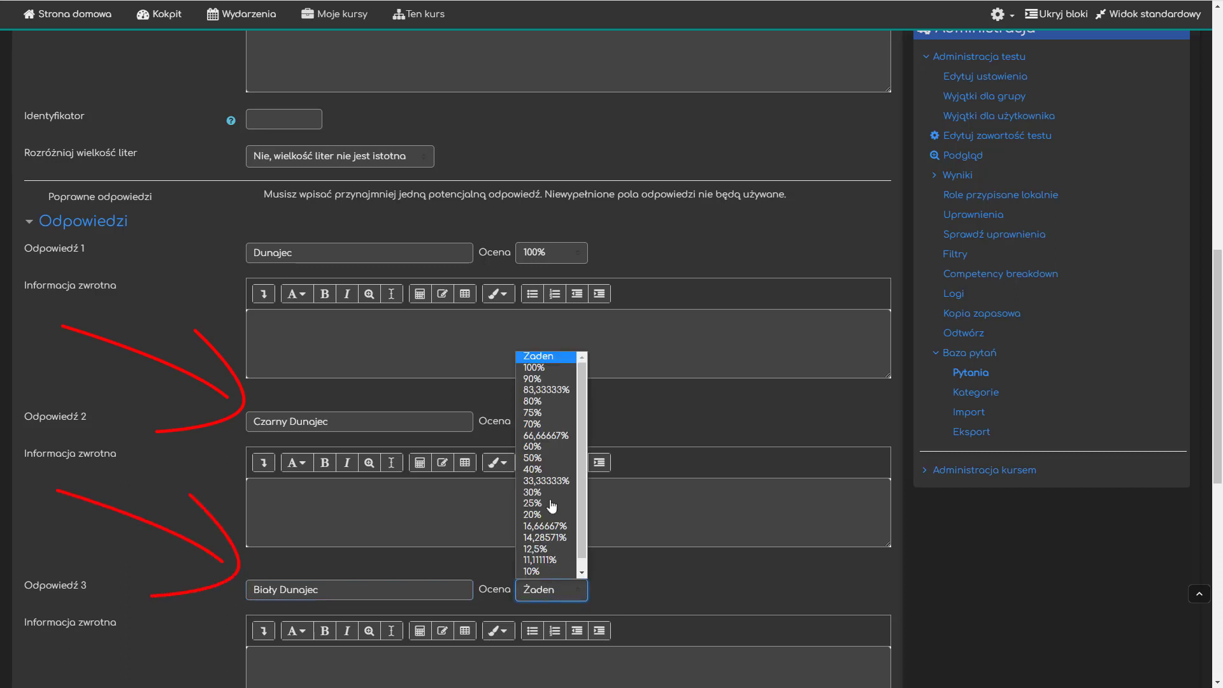
pyautogui.click(550, 458)
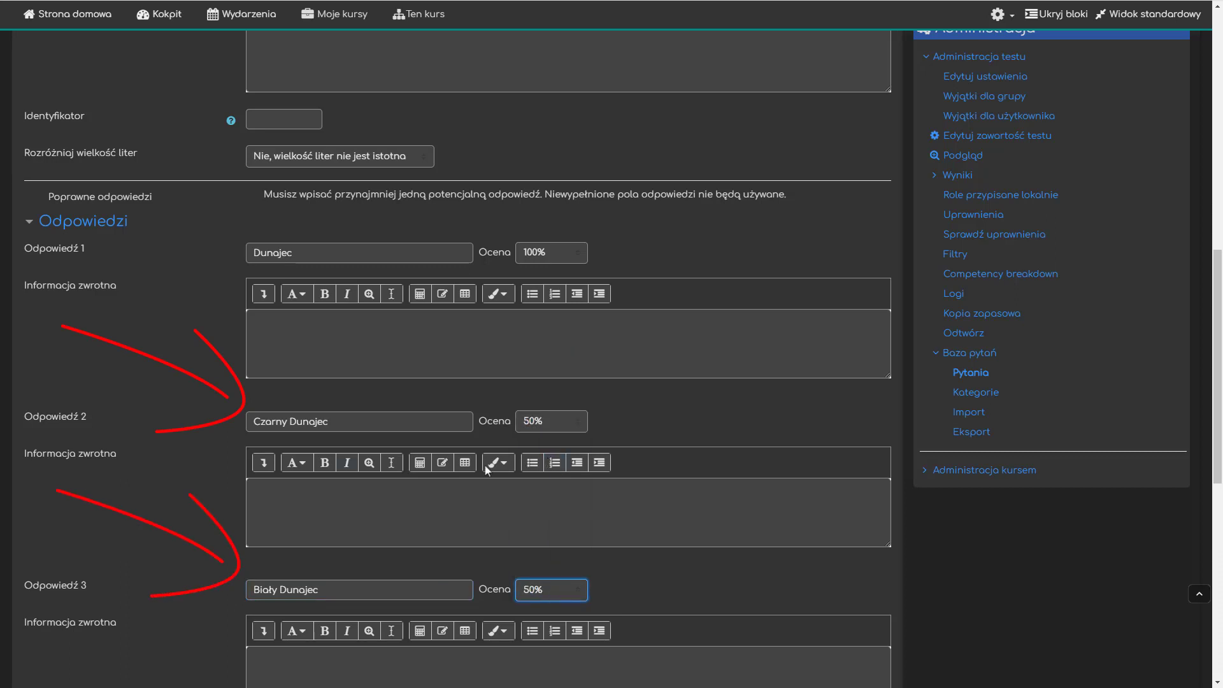
pyautogui.click(173, 501)
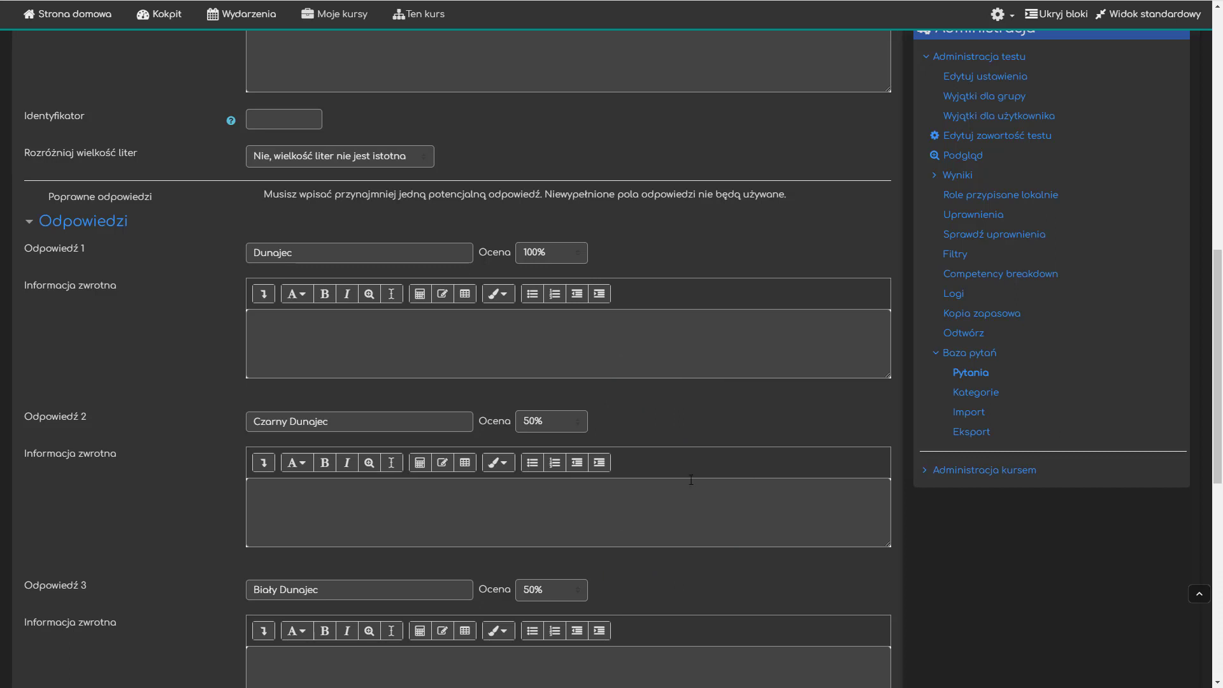
# - Paste the prepared feedback for answers 2 and 3, explaining that the river is Dunajec, not Czarny Dunajec or Biały Dunajec respectively
pyautogui.click(465, 505)
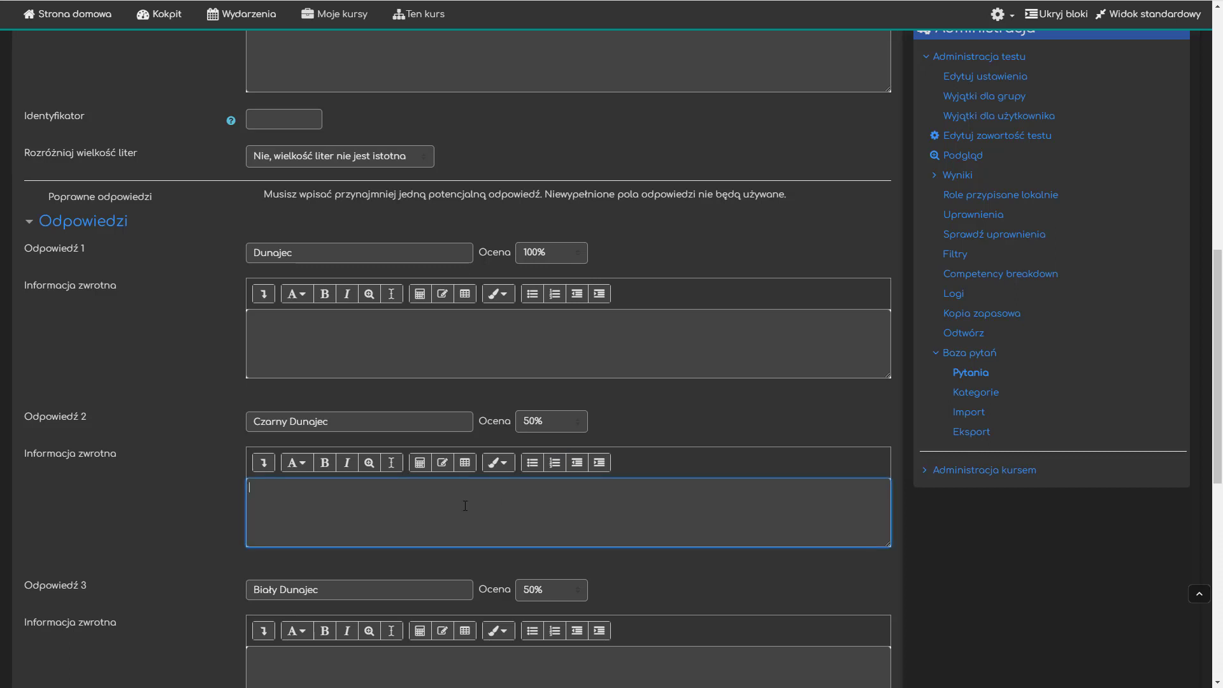
pyautogui.write('Mylisz się, ta rzeka to Dunajec, a nie Czarny Dunajec. Czarny Dunajec w Nowym Targu łączy się z Białym Dunajcem i już jako Dunajec przepływa przez Pieniny.')
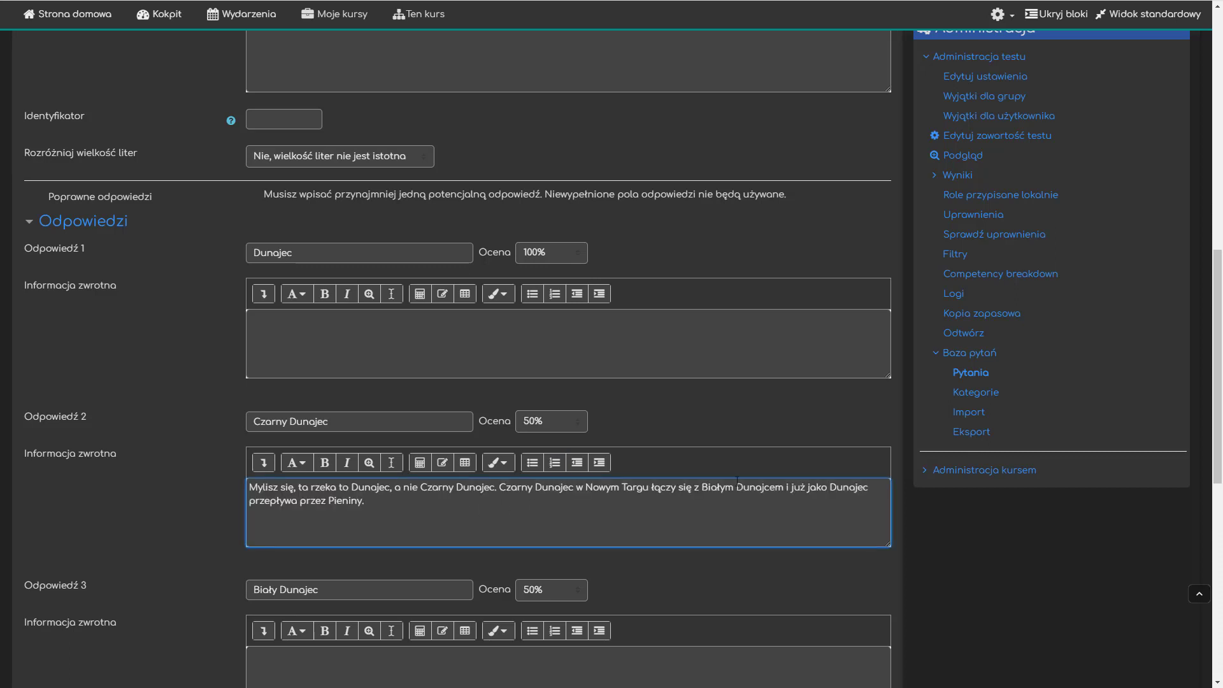
pyautogui.hotkey('alt', 'Tab')
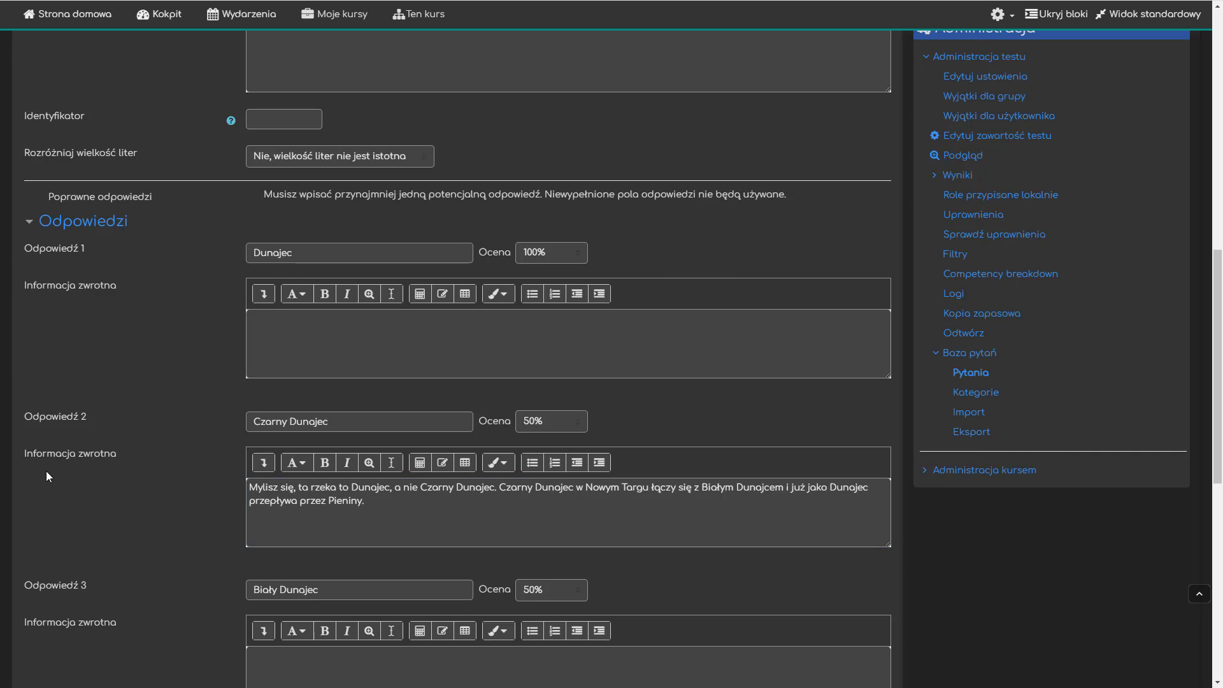
pyautogui.scroll(-4, 46, 471)
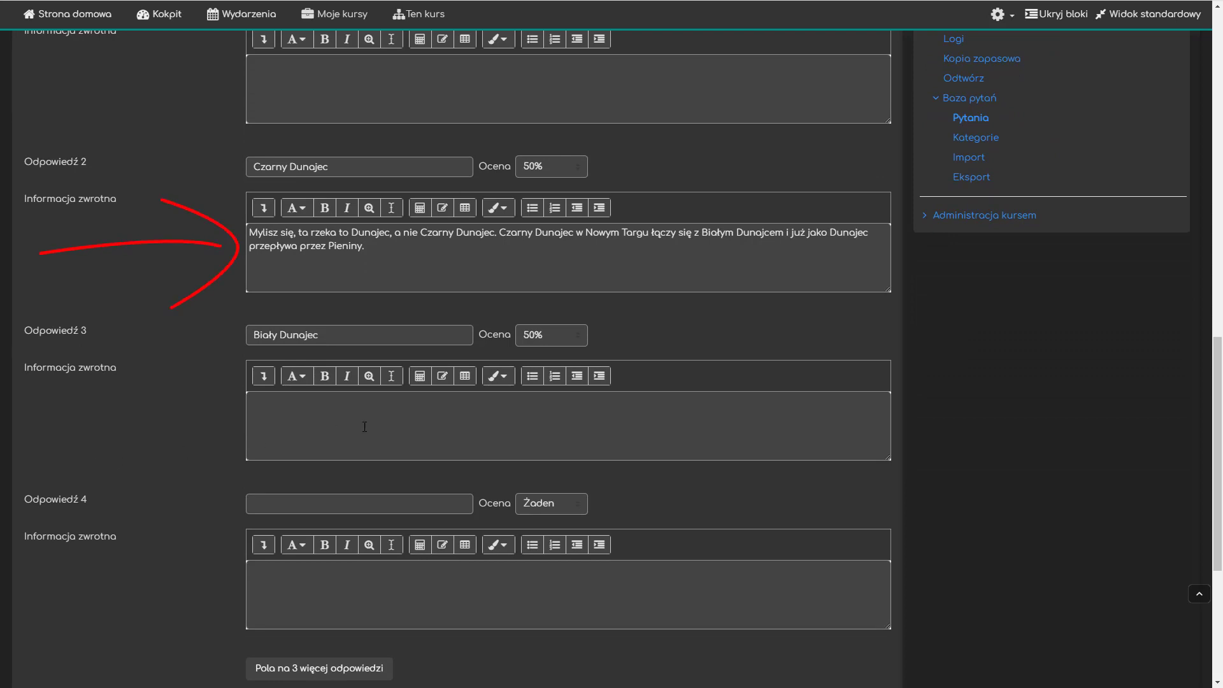
pyautogui.click(363, 423)
pyautogui.write('Mylisz się, ta rzeka to Dunajec, a nie Biały Dunajec. Biały Dunajec w Nowym Targu łączy się z Czarnym Dunajcem i już jako Dunajec przepływa przez Pieniny.')
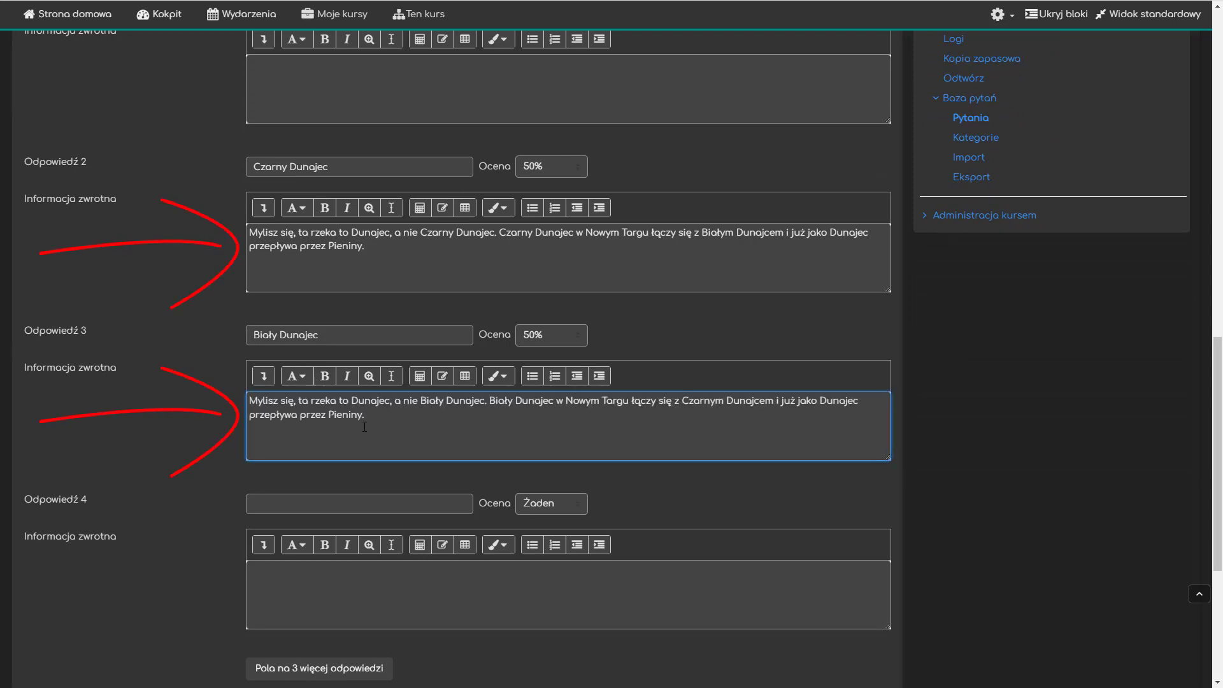
pyautogui.click(711, 478)
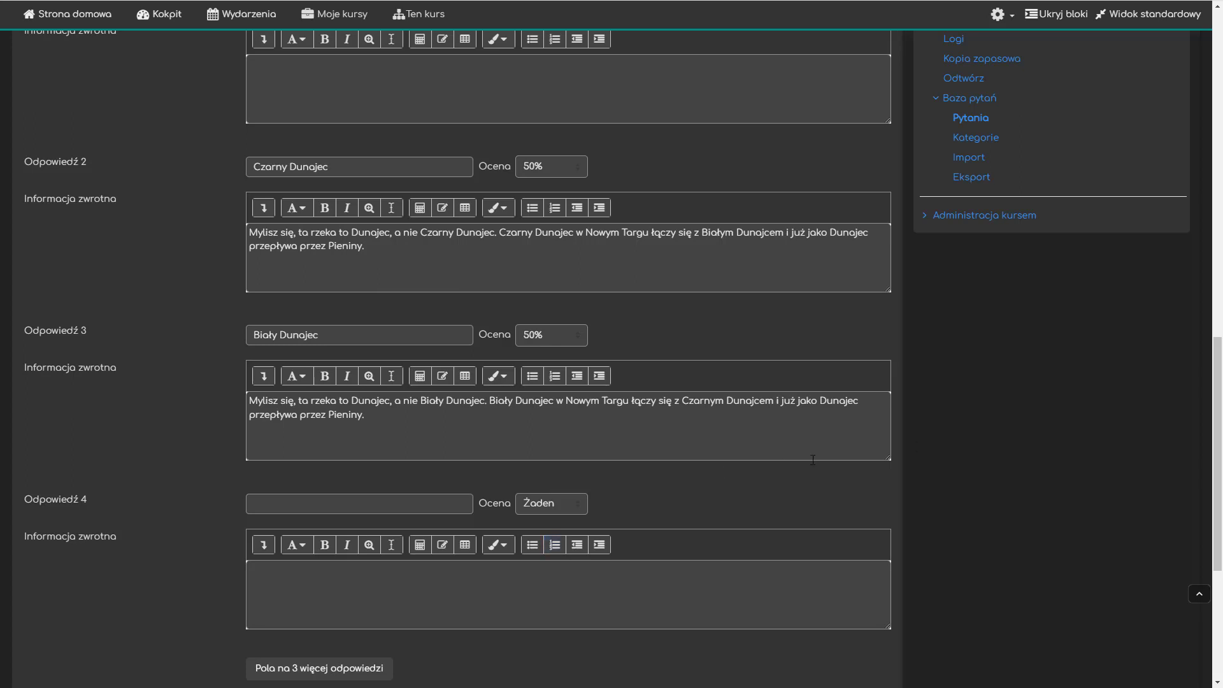
# - Set answer 4 to "Dunaj" with feedback "Mylisz się, Dunaj to całkiem inna rzeka, druga co do długości rzeka w Europie. Przez Pieniny przepływa Dunajec."
pyautogui.click(372, 497)
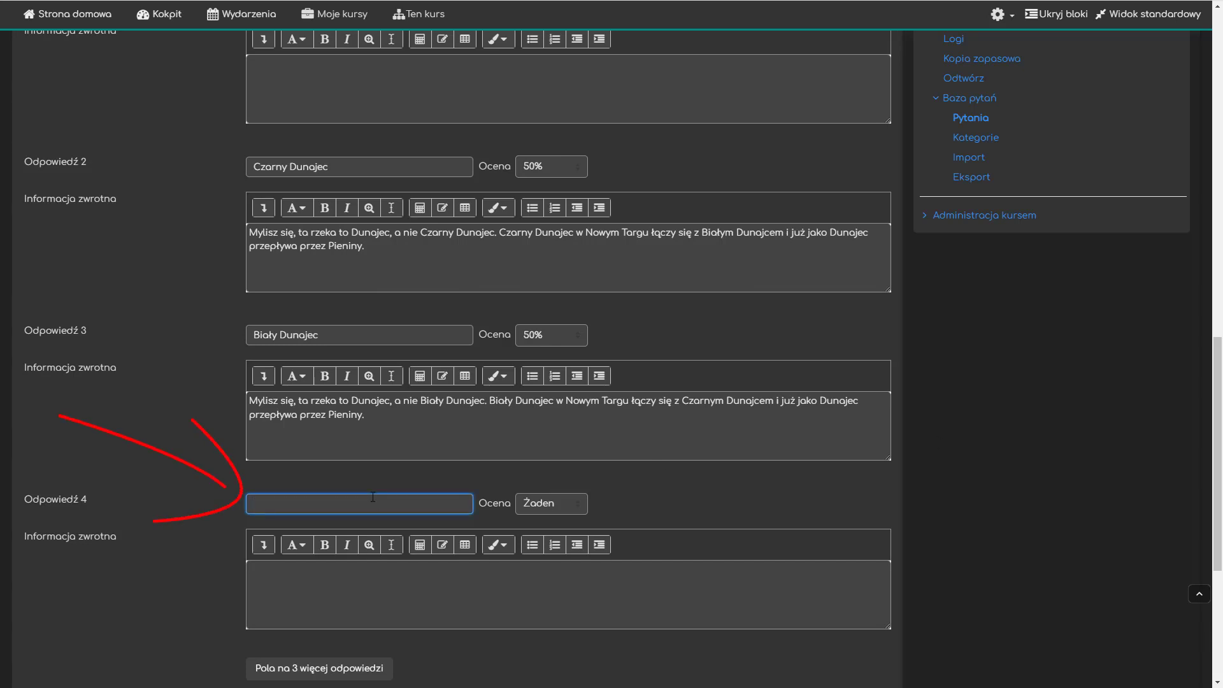
pyautogui.write('Dunaj')
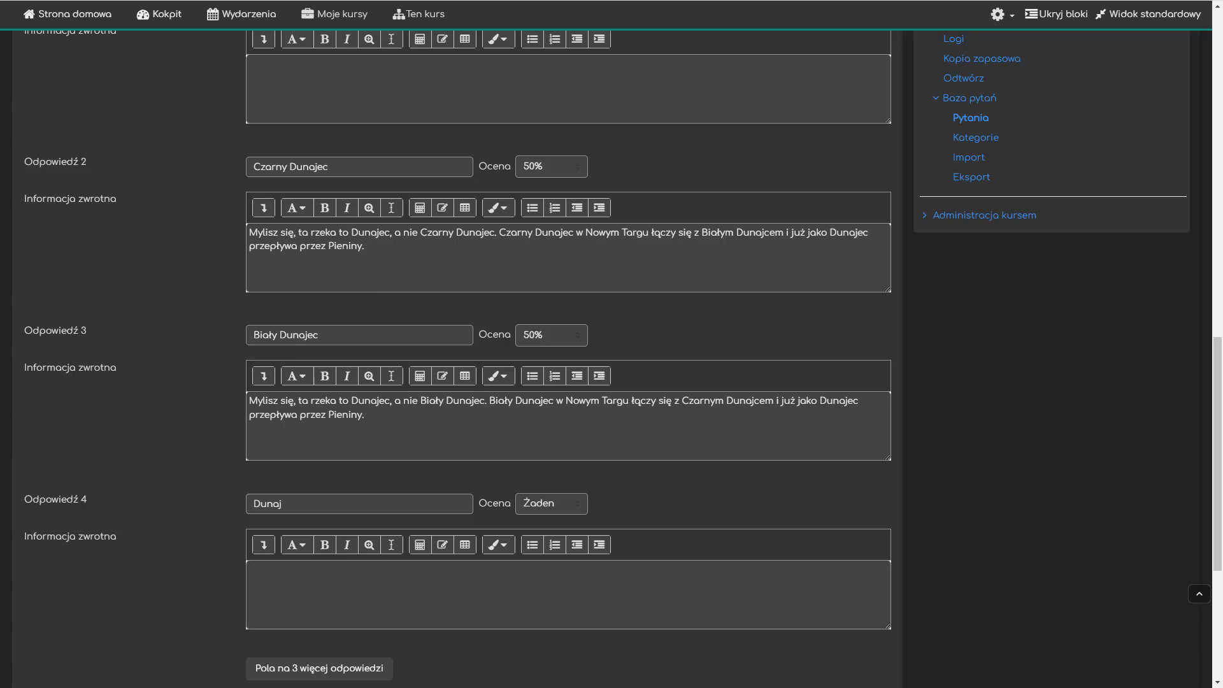
pyautogui.click(441, 579)
pyautogui.write('Mylisz się, Dunaj to całkiem inna rzeka, druga co do długości rzeka w Europie. Przez Pieniny przepływa Dunajec.')
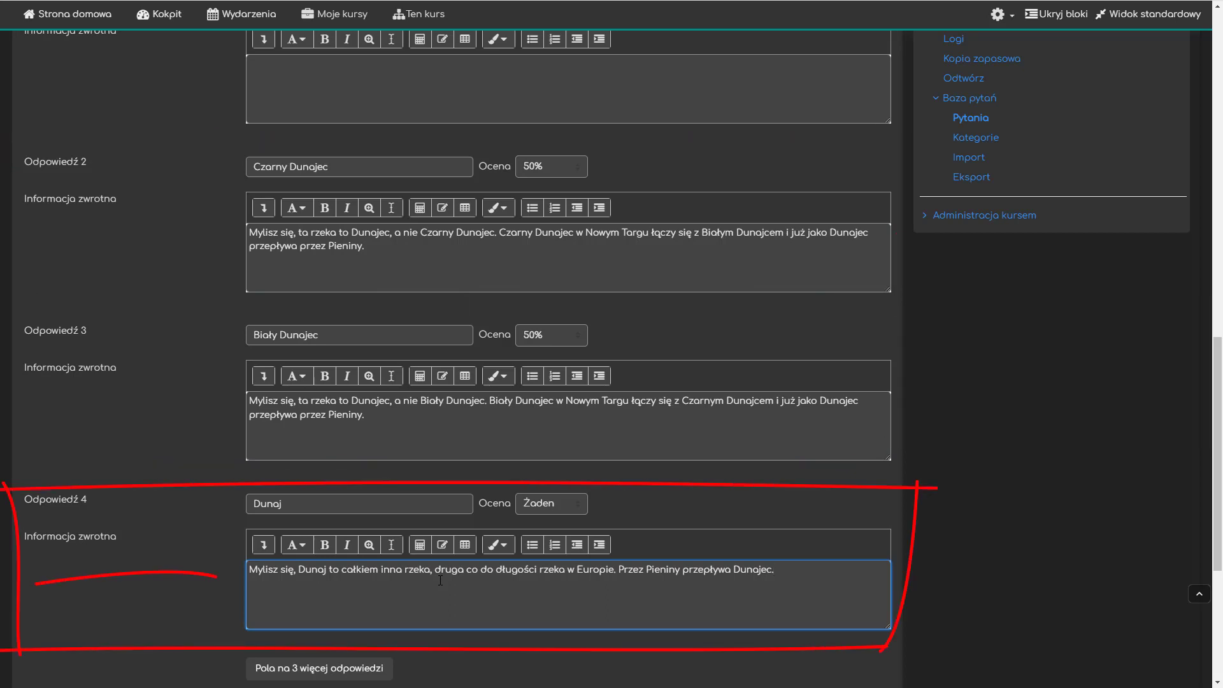
# - Save the short-answer question, then preview the Dunajec question in the quiz and close the preview
pyautogui.scroll(-5, 440, 580)
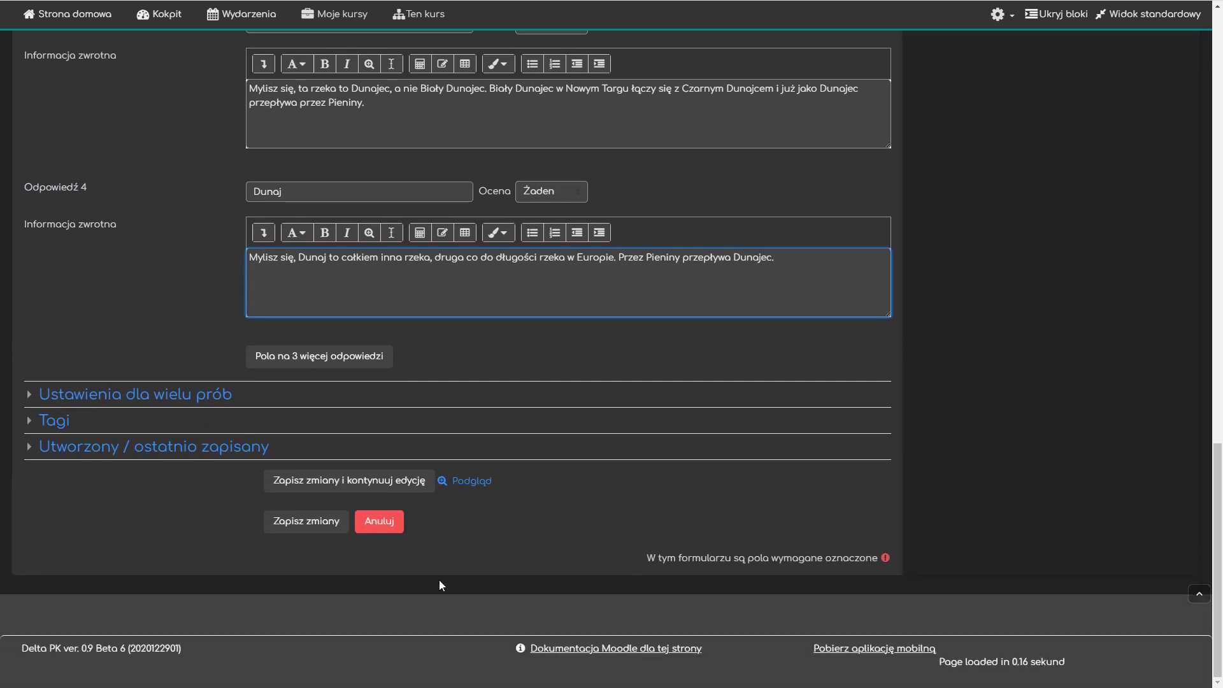
pyautogui.click(290, 526)
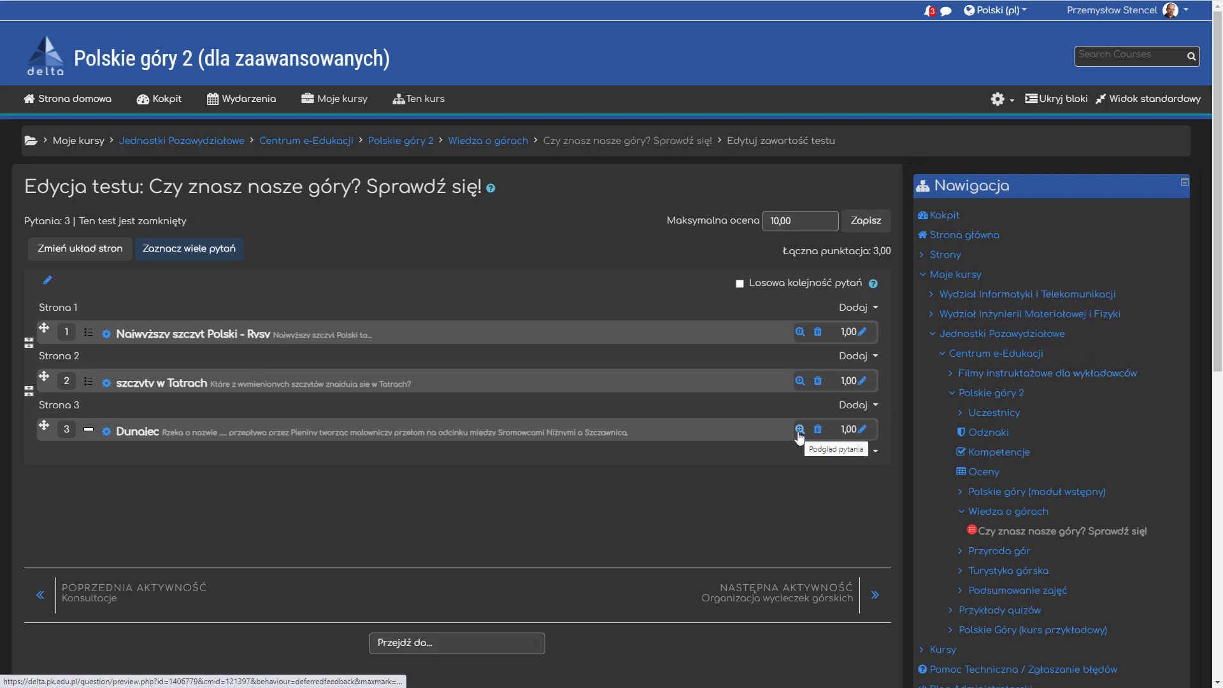
pyautogui.click(799, 430)
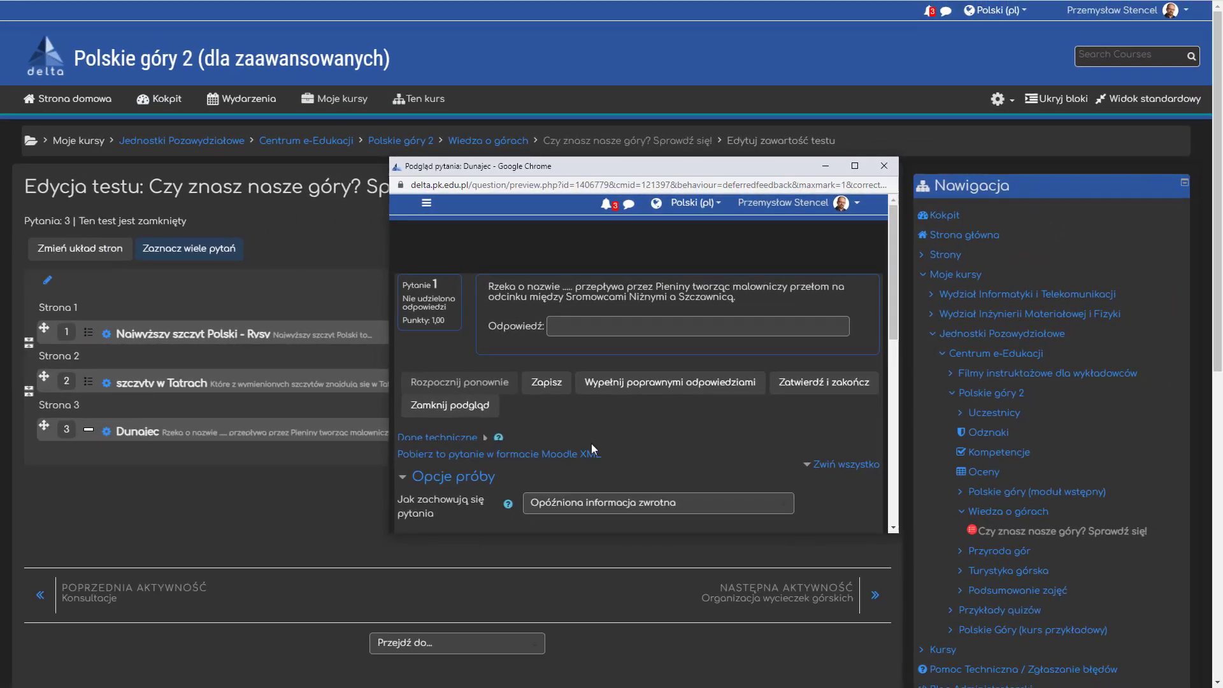
pyautogui.click(248, 464)
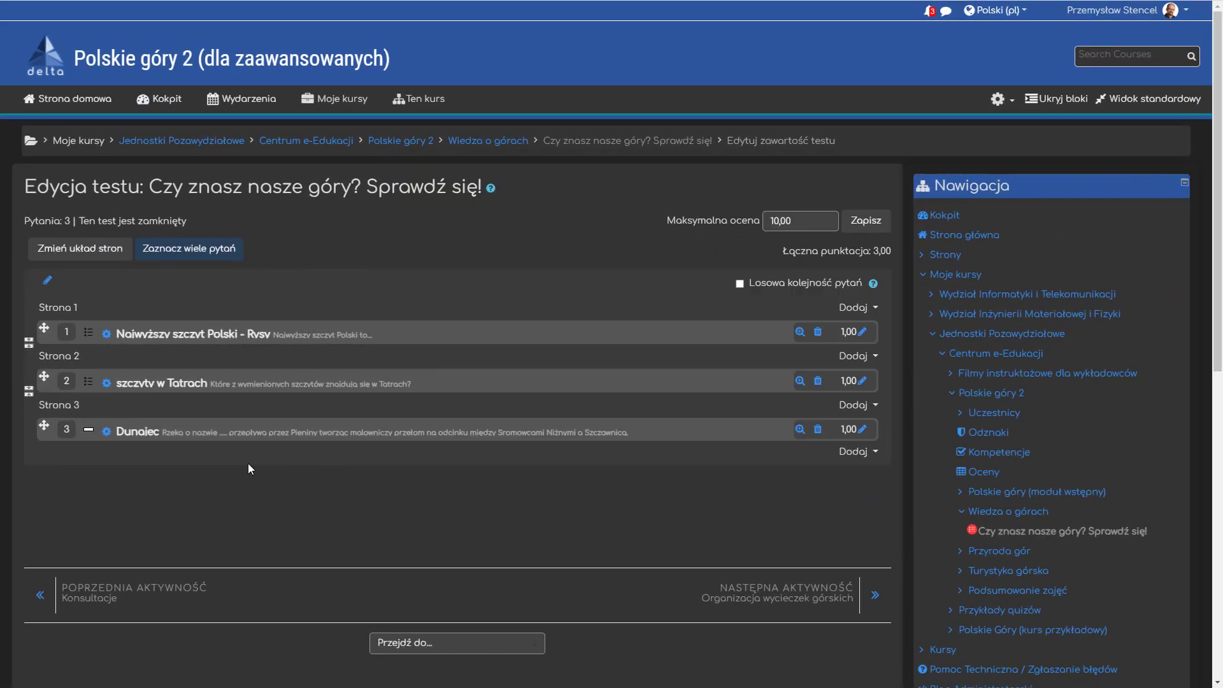
# - Reopen the Dunajec question for editing and replace the dots in its question text with five underscores "_____"
pyautogui.tripleClick(250, 436)
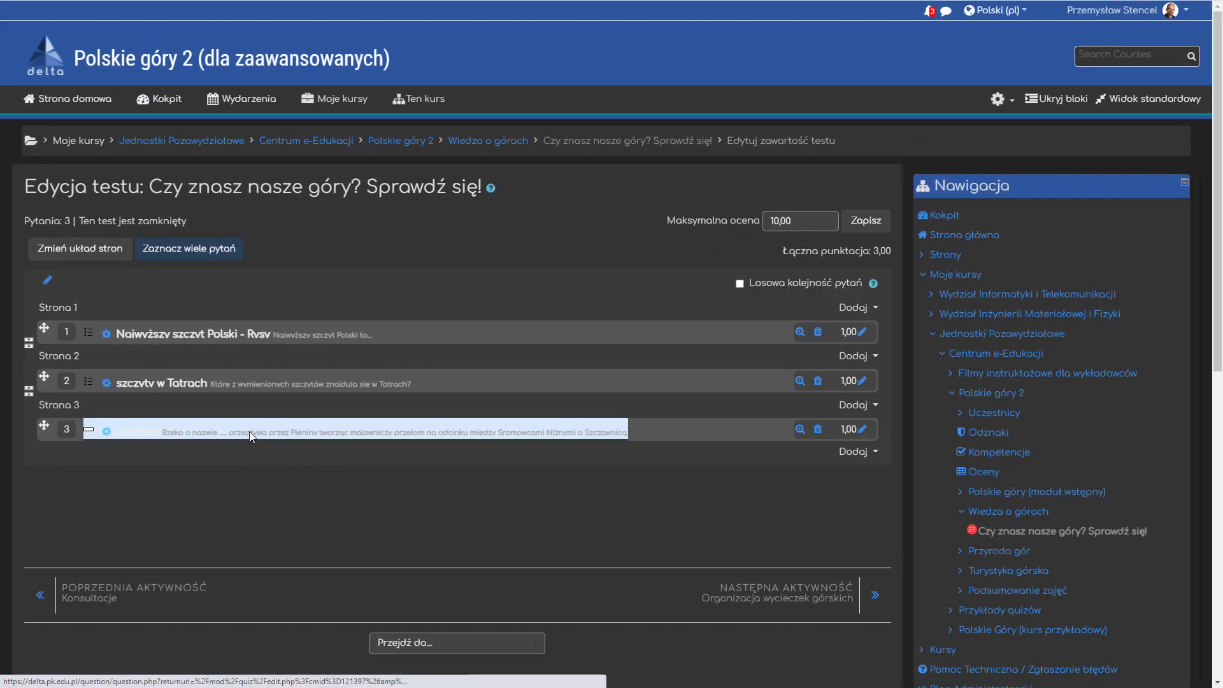
pyautogui.click(250, 436)
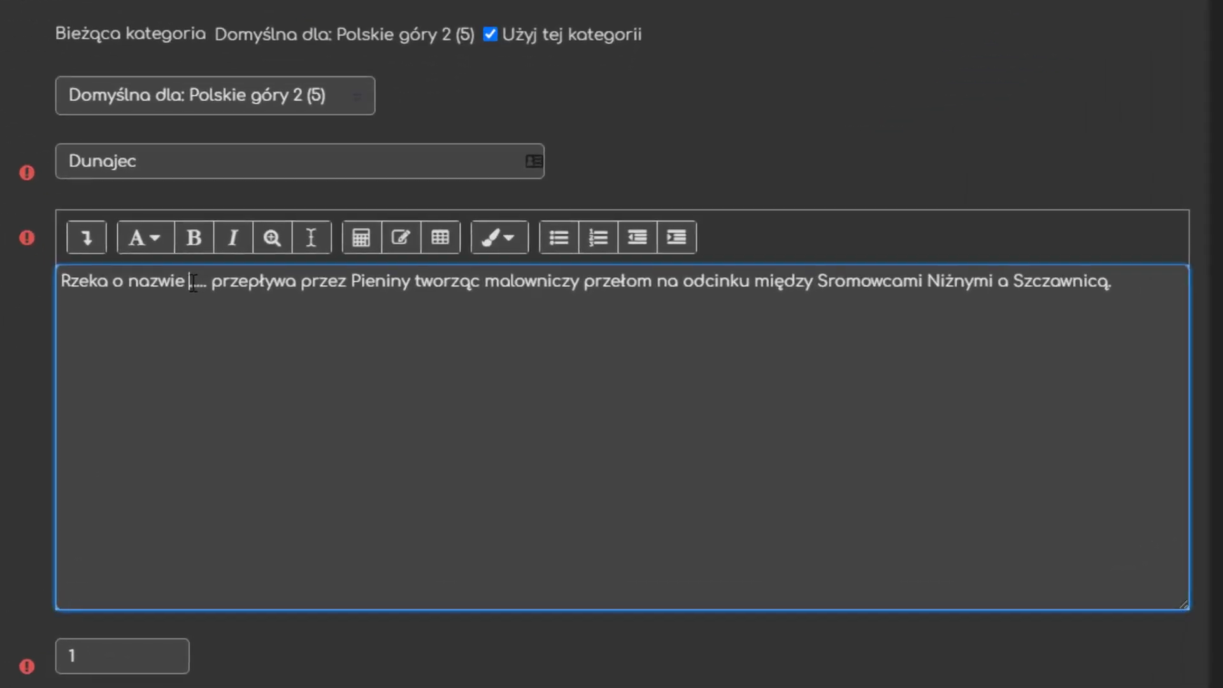
pyautogui.moveTo(322, 388); pyautogui.dragTo(332, 388)
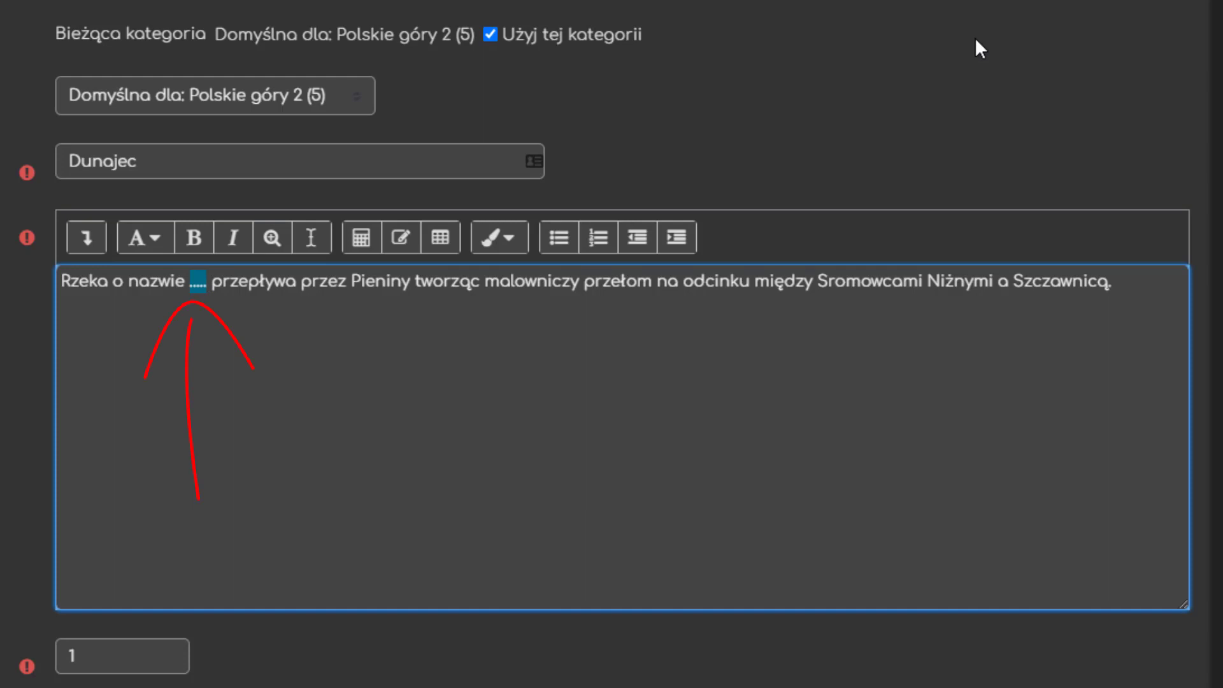
pyautogui.write('_____')
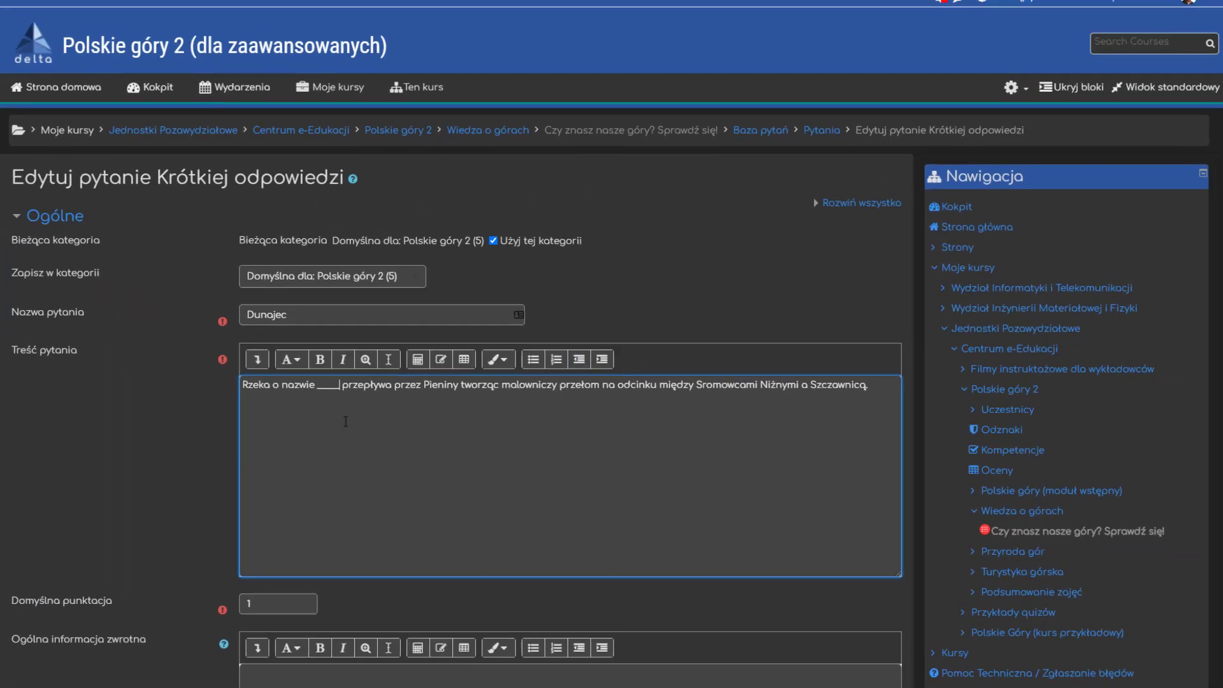
# - Save the question with the underscore gap and preview how the Dunajec question displays its answer field
pyautogui.scroll(-15, 87, 452)
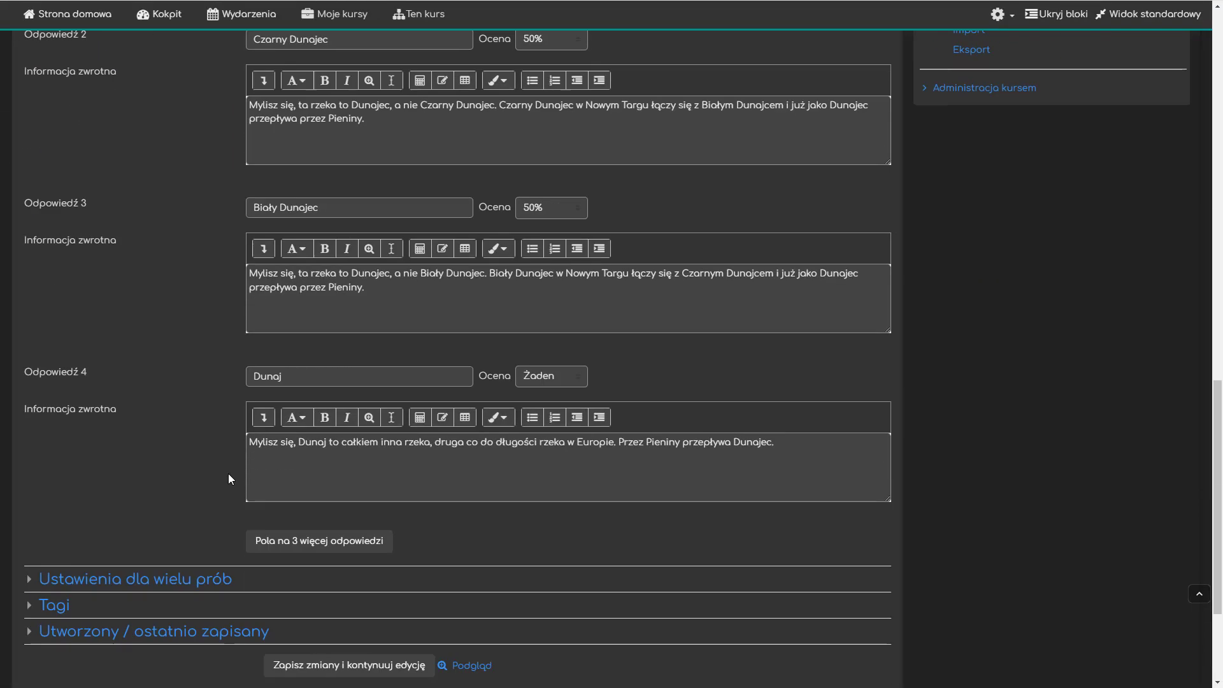
pyautogui.scroll(-3, 229, 474)
pyautogui.click(287, 523)
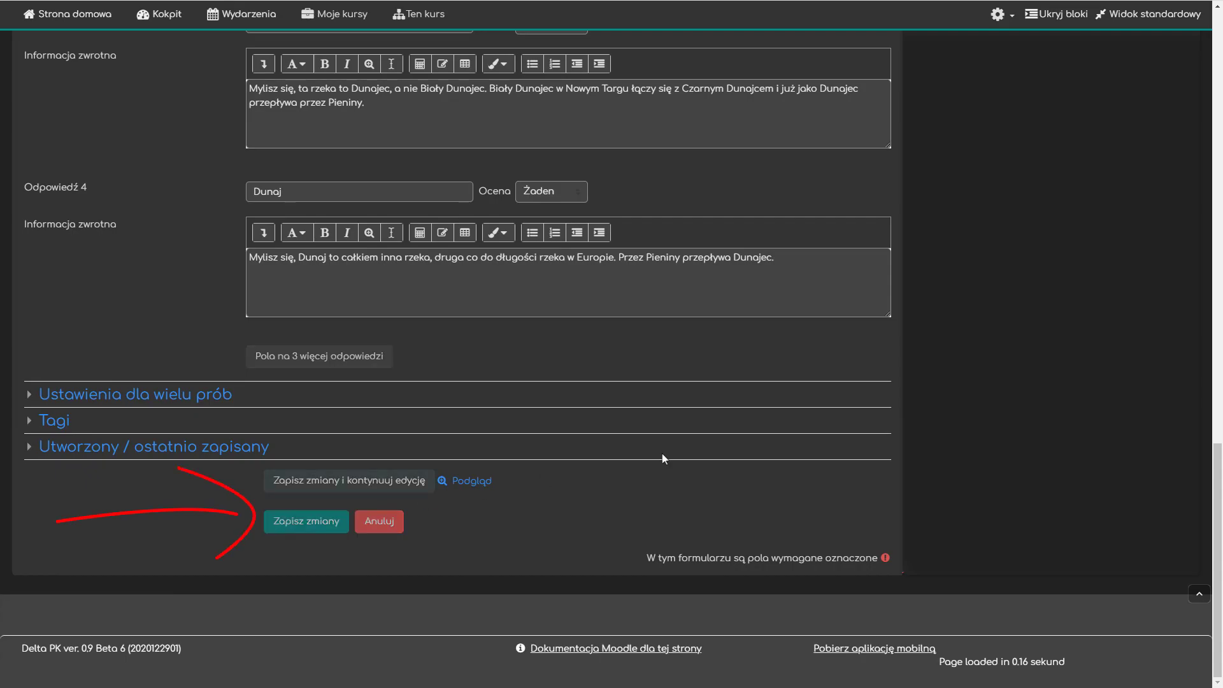
pyautogui.click(801, 430)
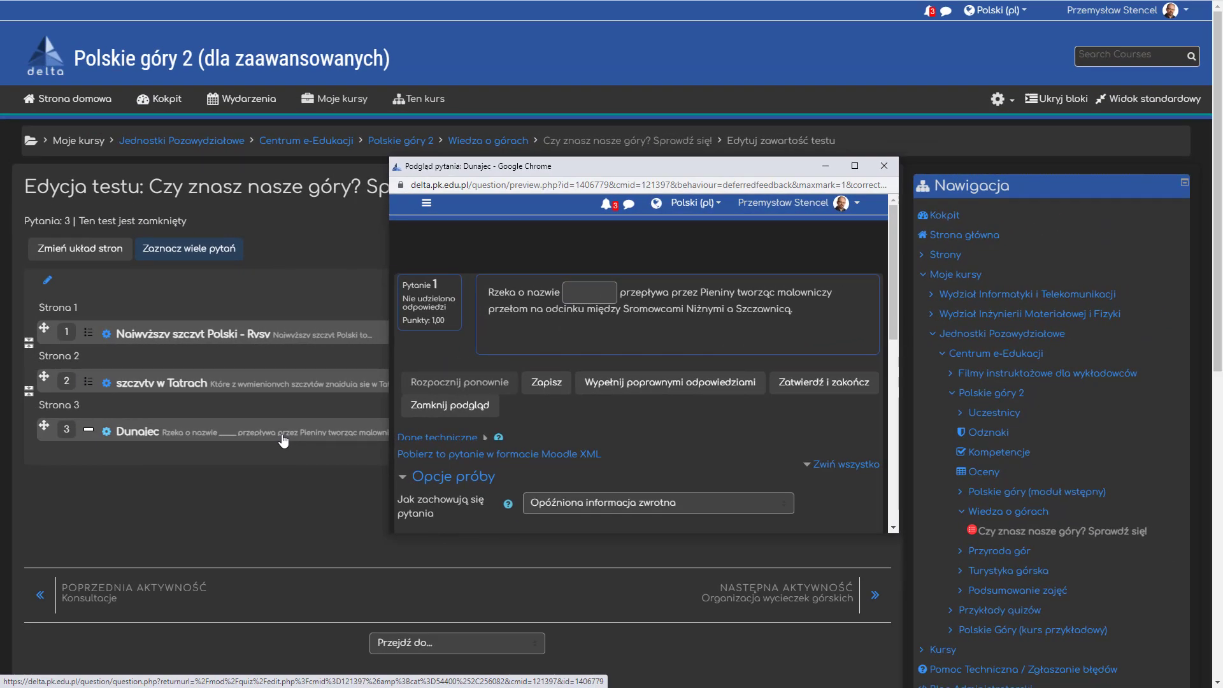
# - Reopen the Dunajec question and lengthen the blank in its text by adding more underscores within the gap
pyautogui.click(282, 436)
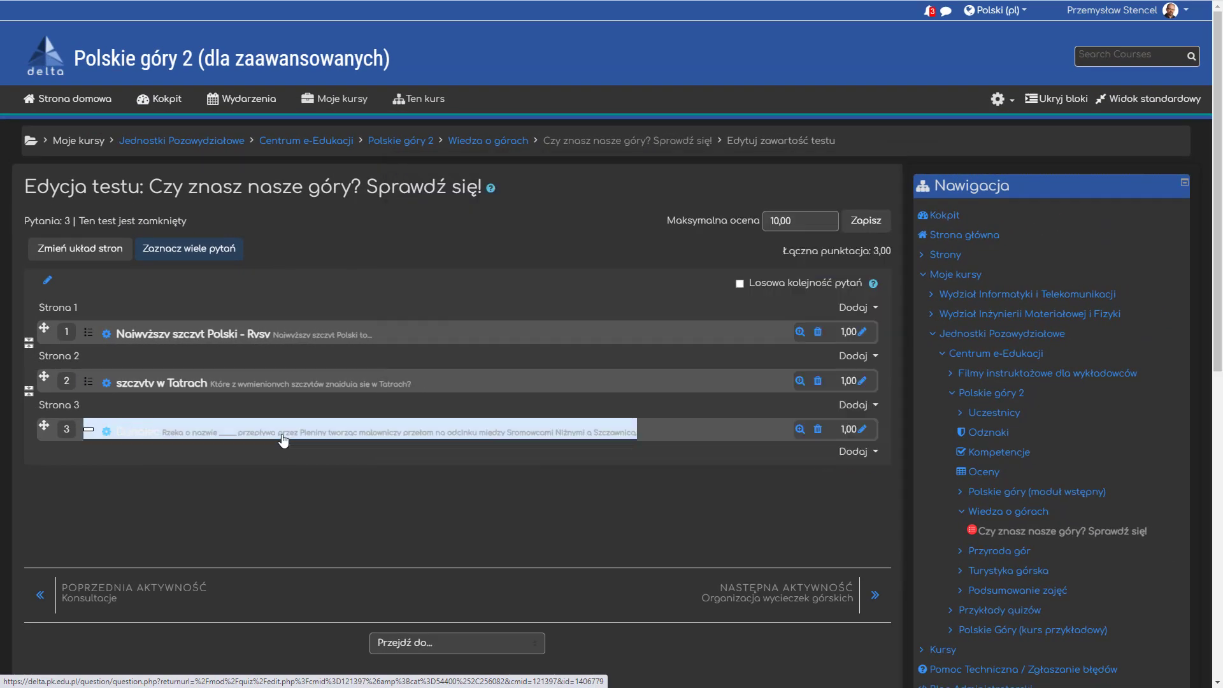
pyautogui.click(334, 390)
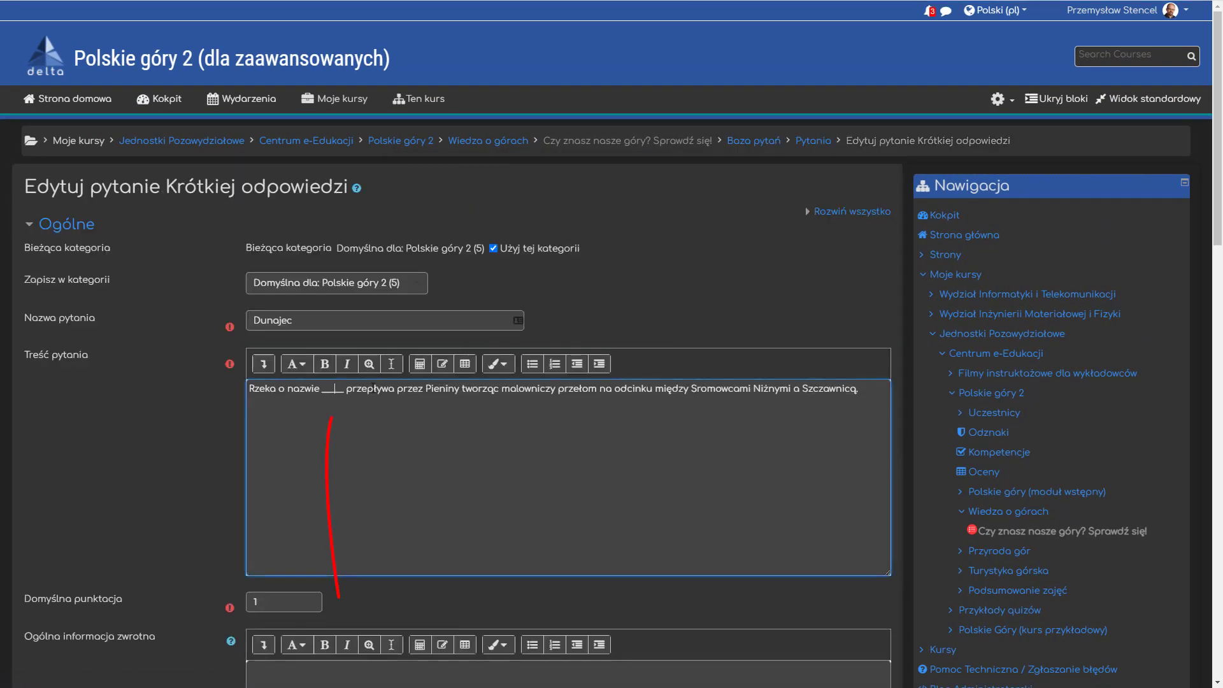
pyautogui.write('_____________')
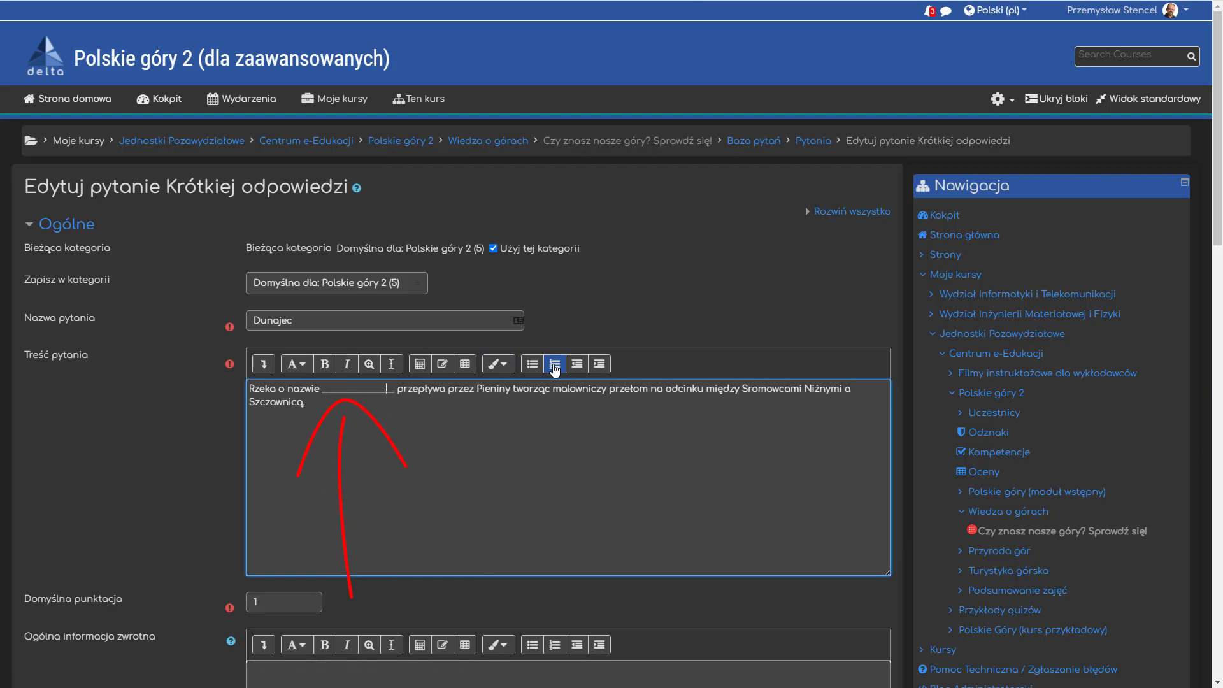
# - Save the question with the lengthened gap and preview the Dunajec question again
pyautogui.scroll(-6, 121, 529)
pyautogui.scroll(-10, 121, 529)
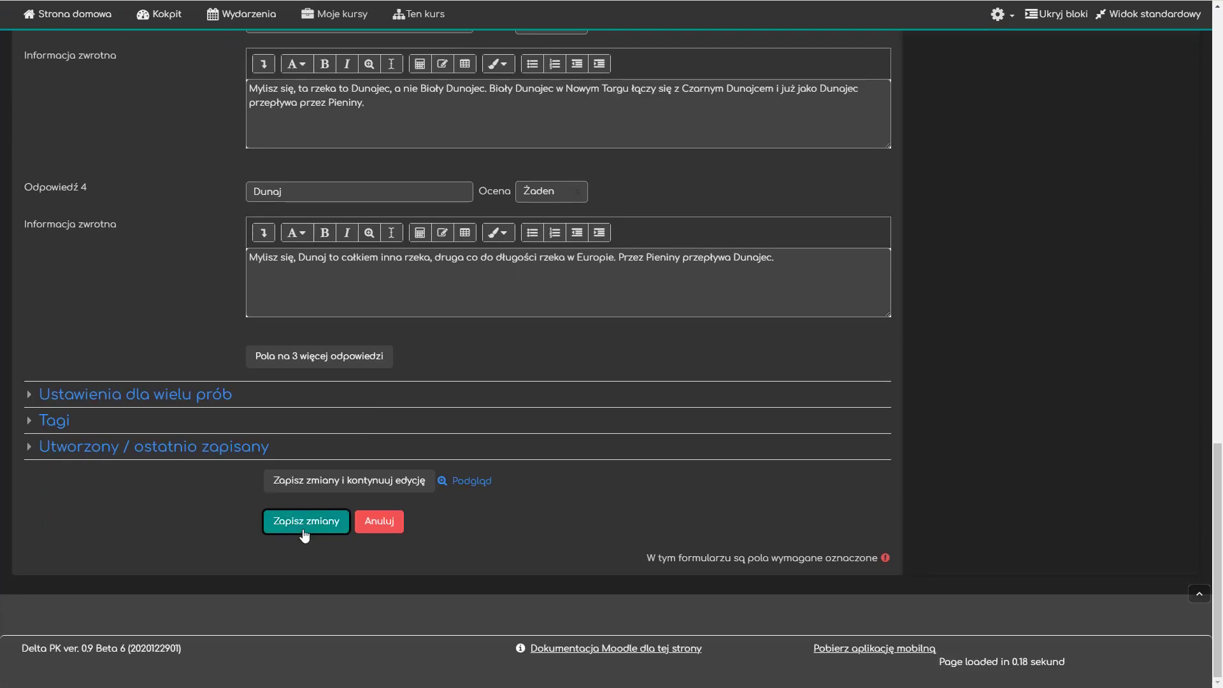
pyautogui.click(305, 533)
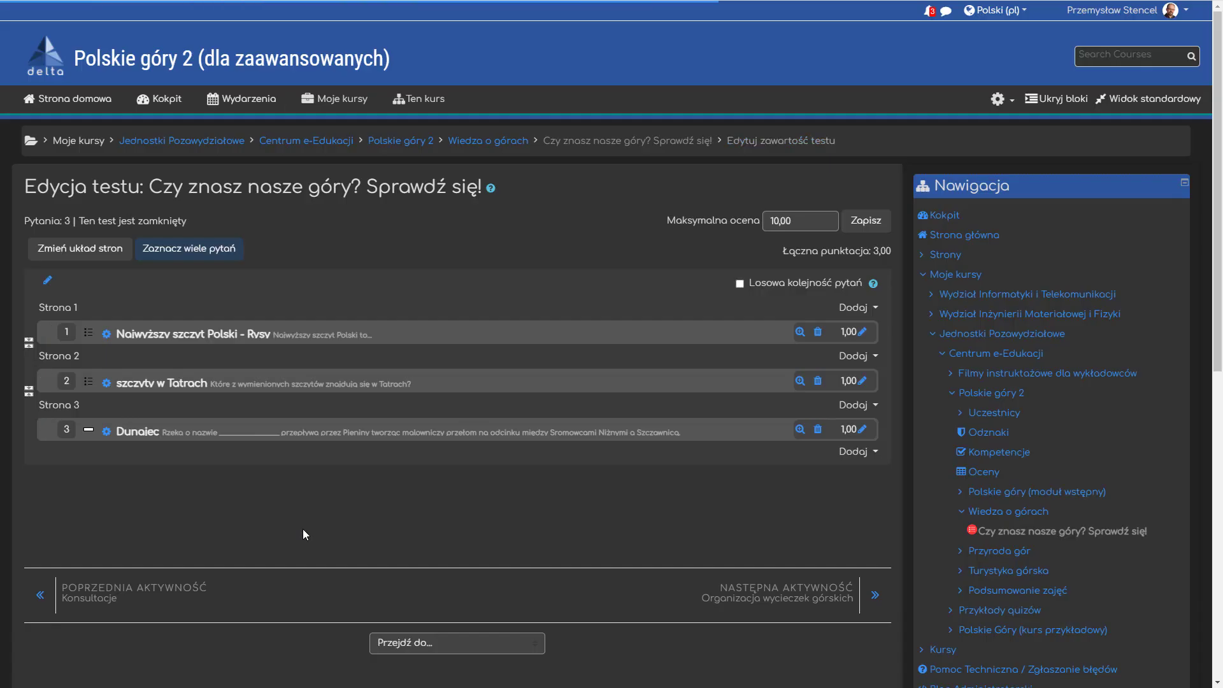
pyautogui.click(800, 431)
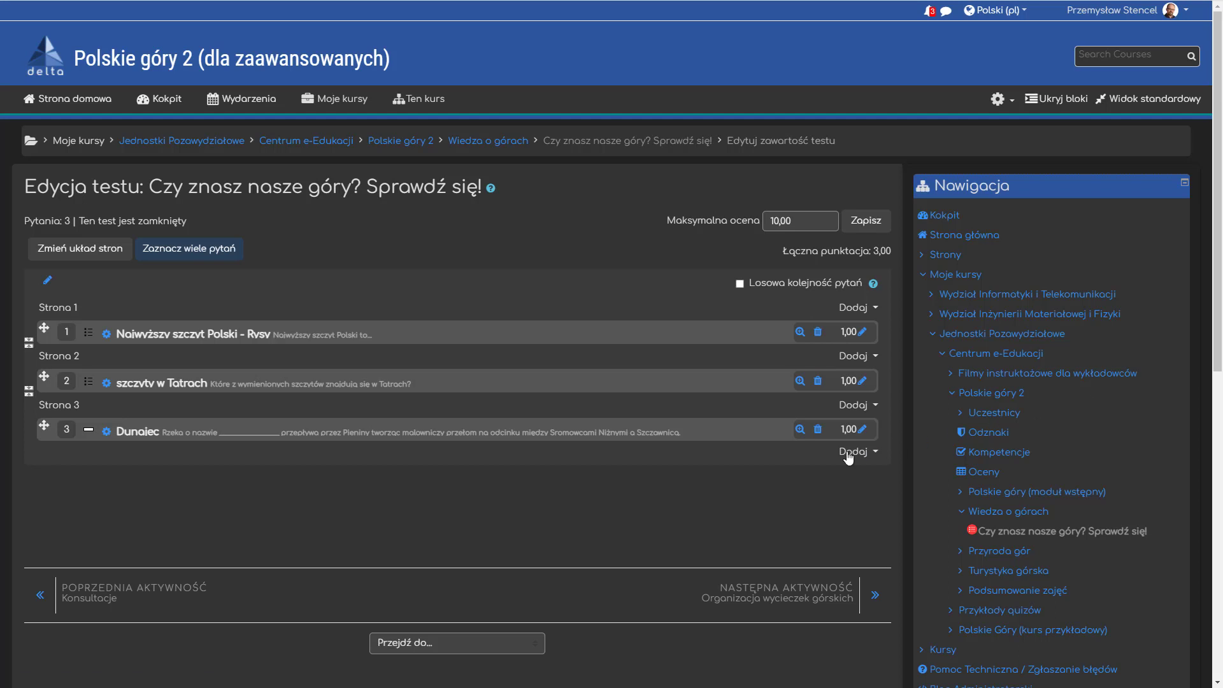
# - Add a new question of type "Krótka odpowiedź" after the Dunajec question on page 3 of the quiz
pyautogui.click(851, 453)
pyautogui.click(786, 488)
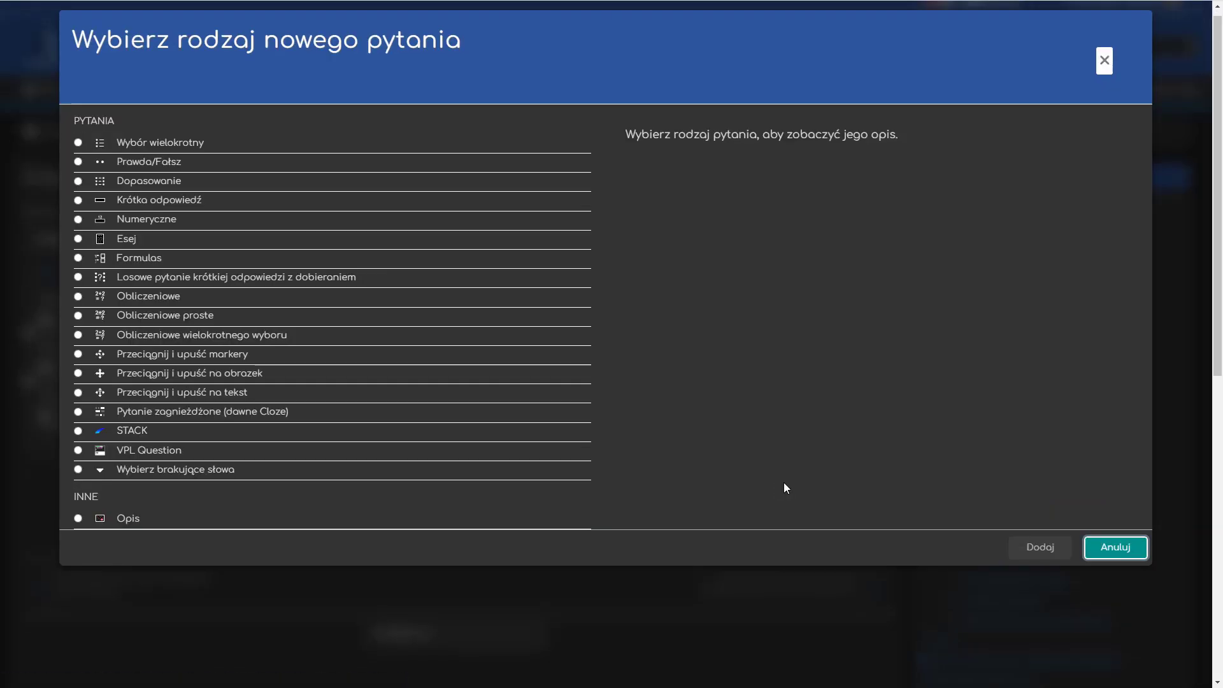
pyautogui.click(129, 200)
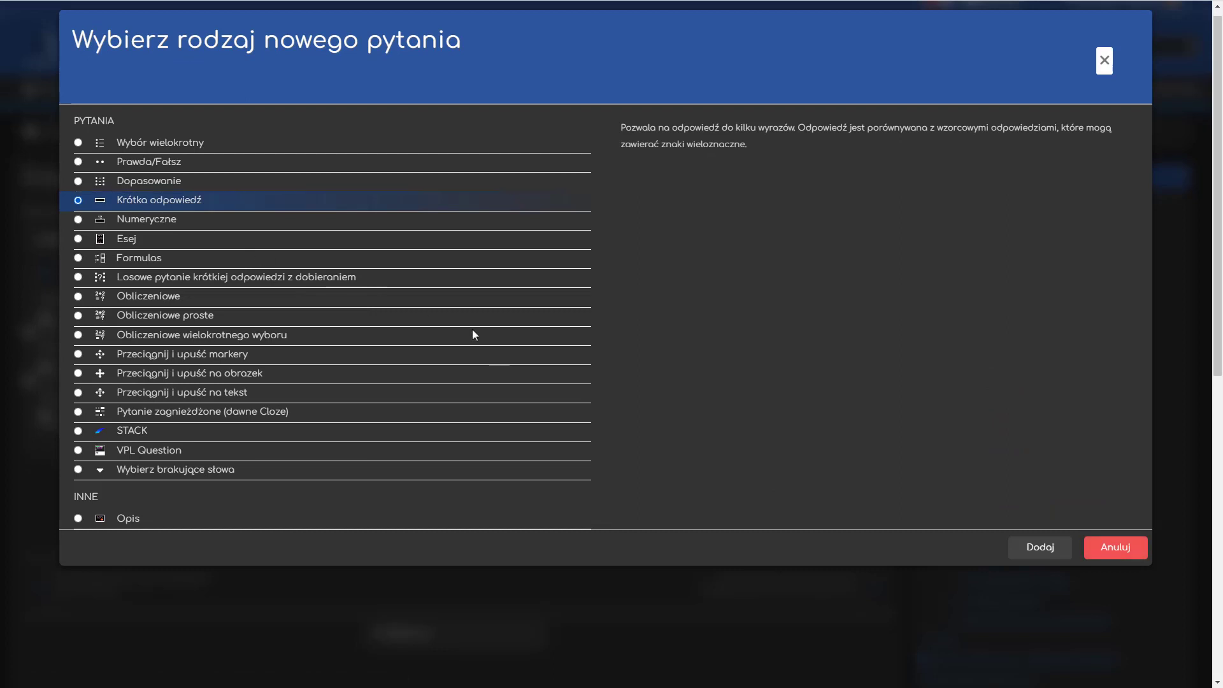
pyautogui.click(1039, 549)
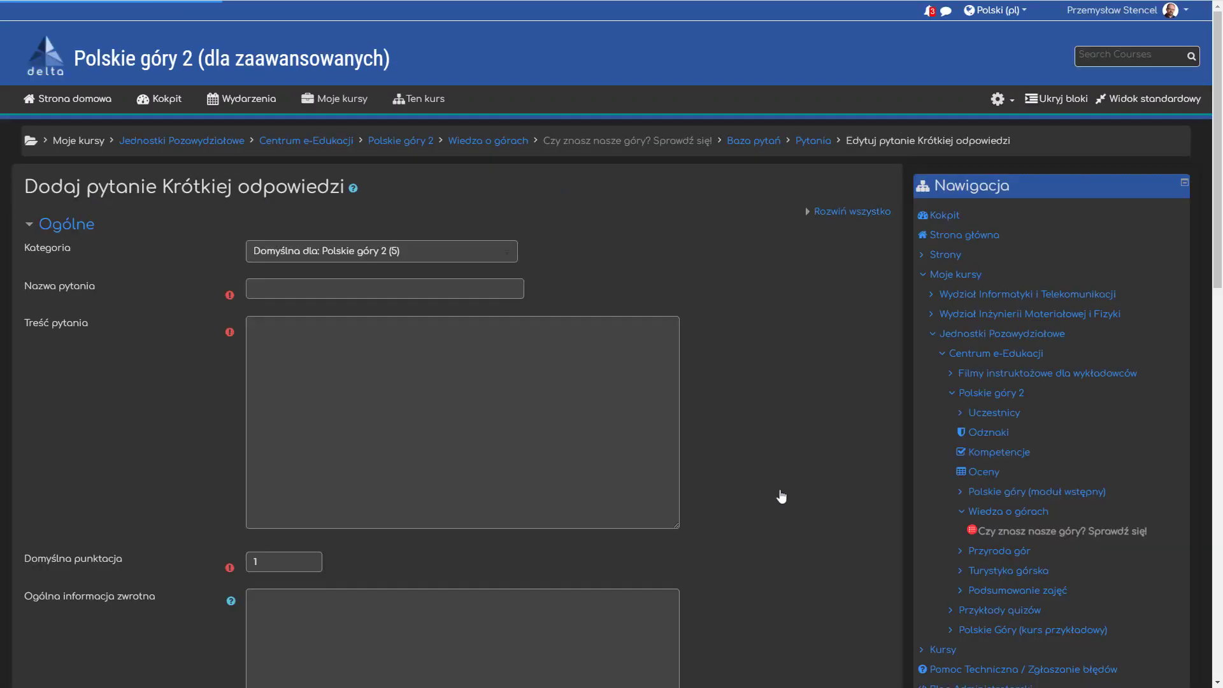
# - Set the question text to "Jednym z dopływów Dunajca jest _____ _____, który zaczyna się w Poroninie i w Nowym Targu łączy się z Czarnym Dunajcem tworząc Dunajec."
pyautogui.click(440, 418)
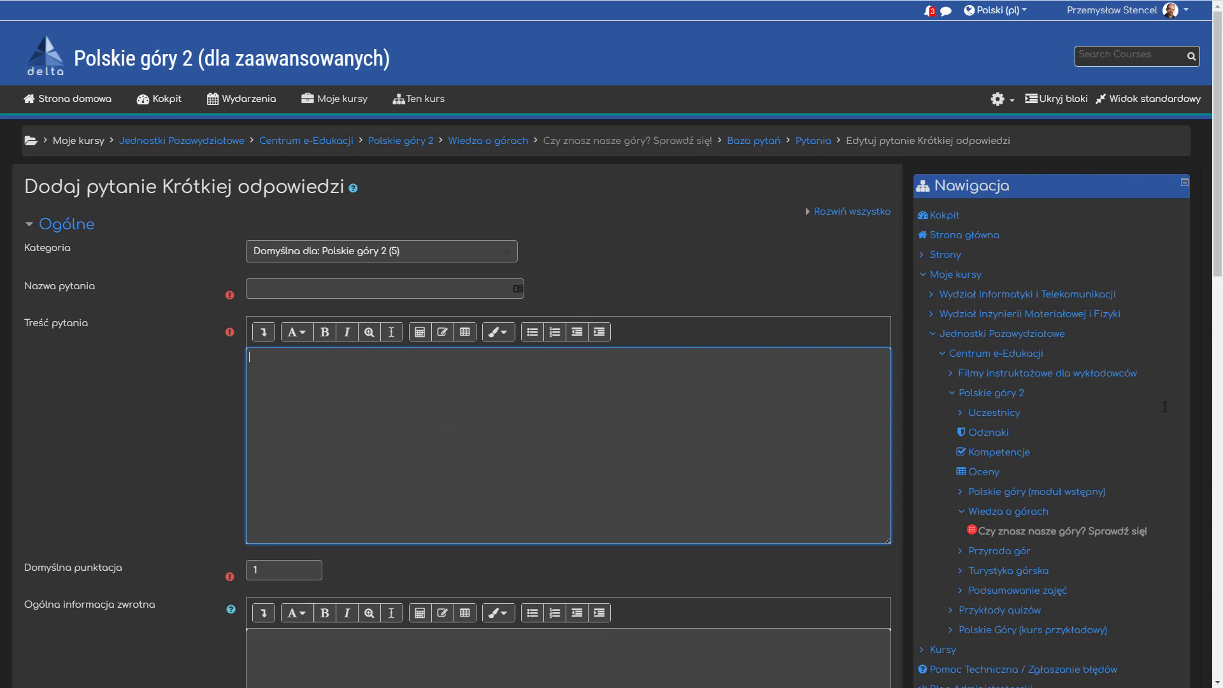
pyautogui.hotkey('alt', 'Tab')
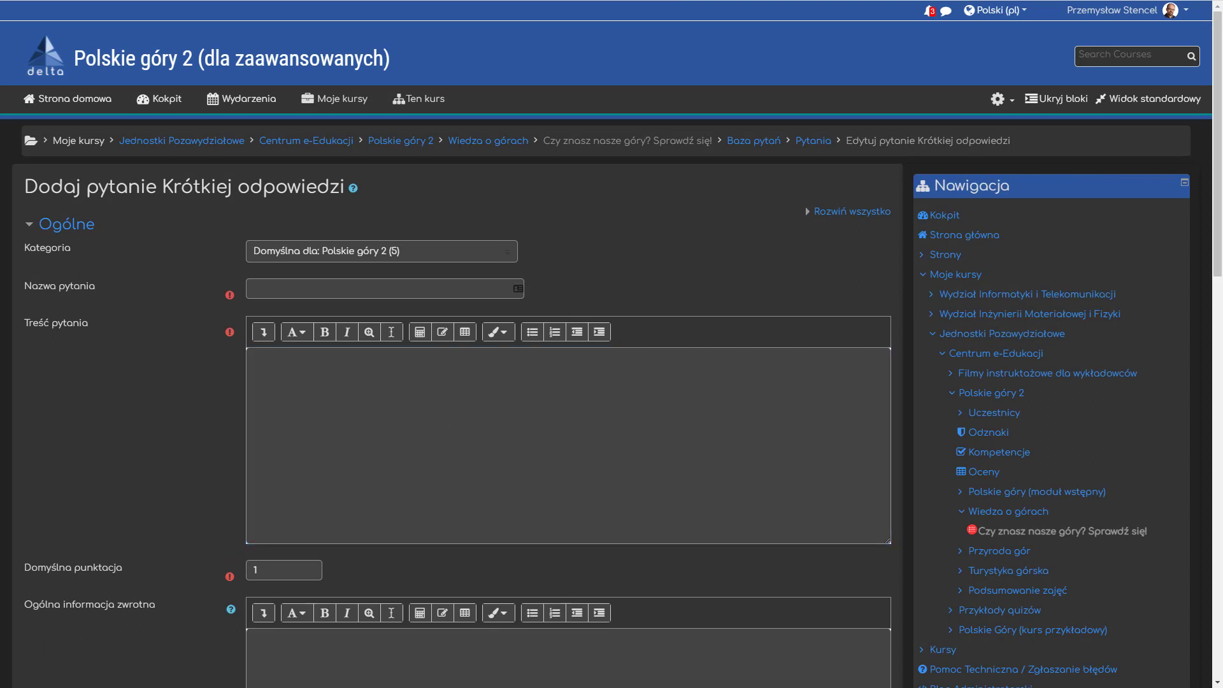
pyautogui.hotkey('alt', 'Tab')
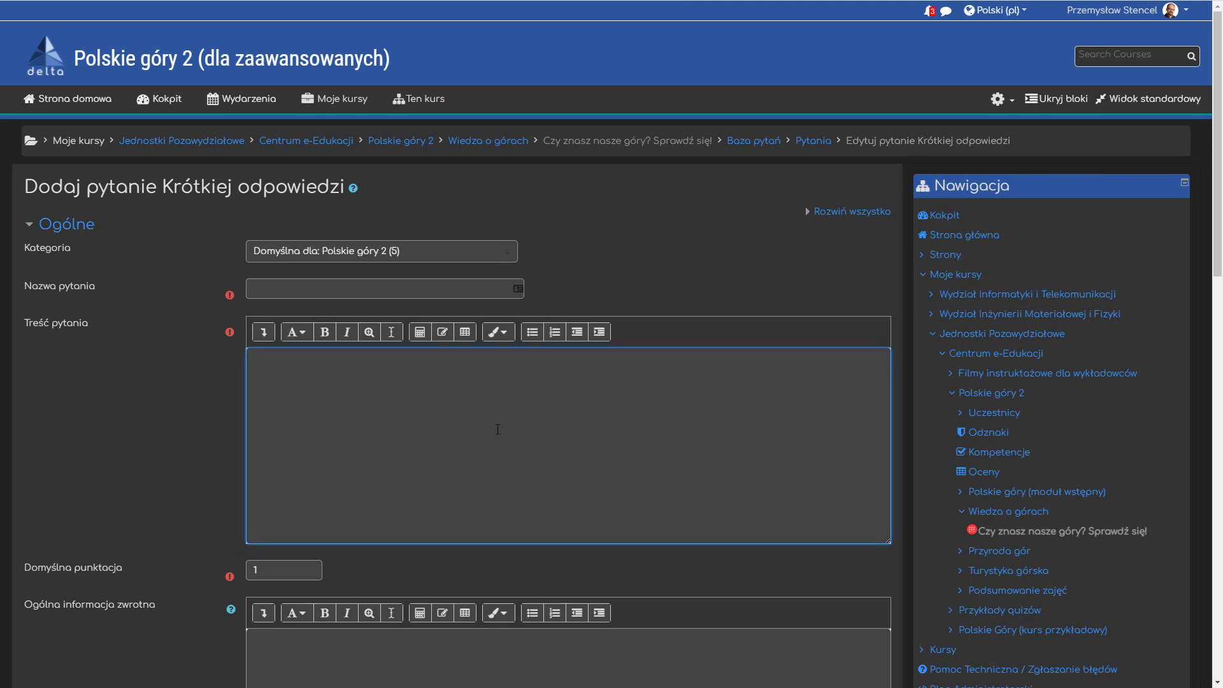
pyautogui.write('Jednym z dopływów Dunajca jest _____ _____, który zaczyna się w Poroninie i w Nowym Targu łączy się z Czarnym Dunajcem tworząc Dunajec.')
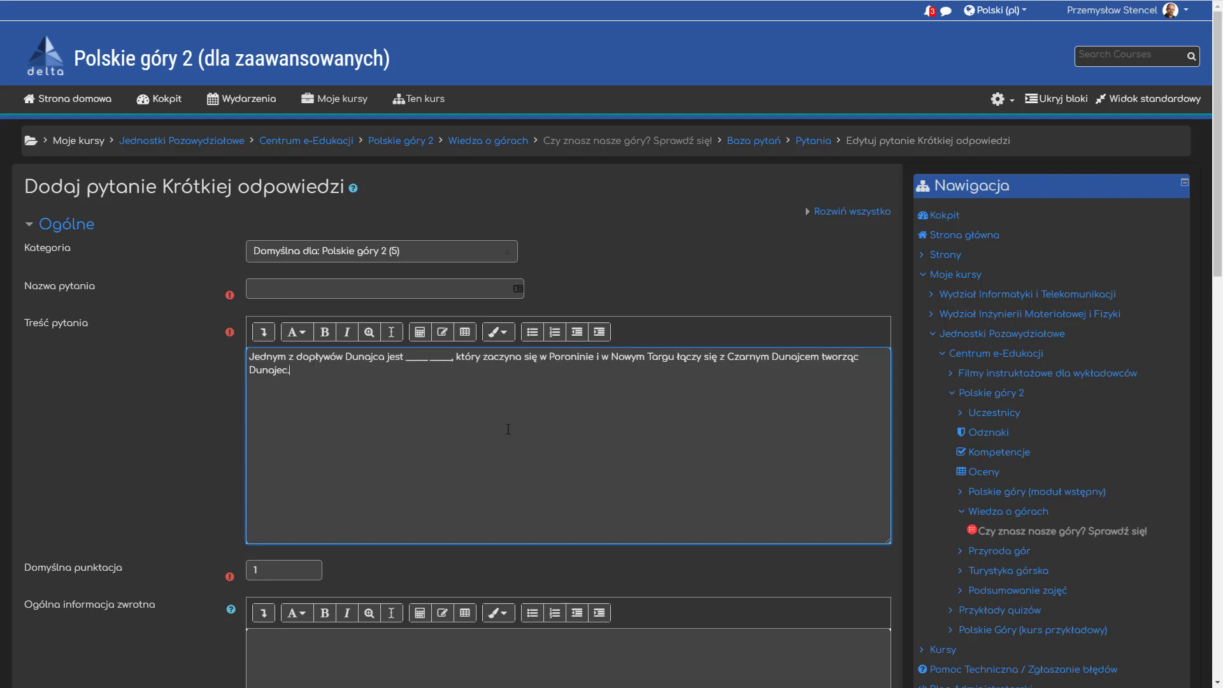
# - Name the new short-answer question "Biały Dunajec"
pyautogui.hotkey('alt', 'Tab')
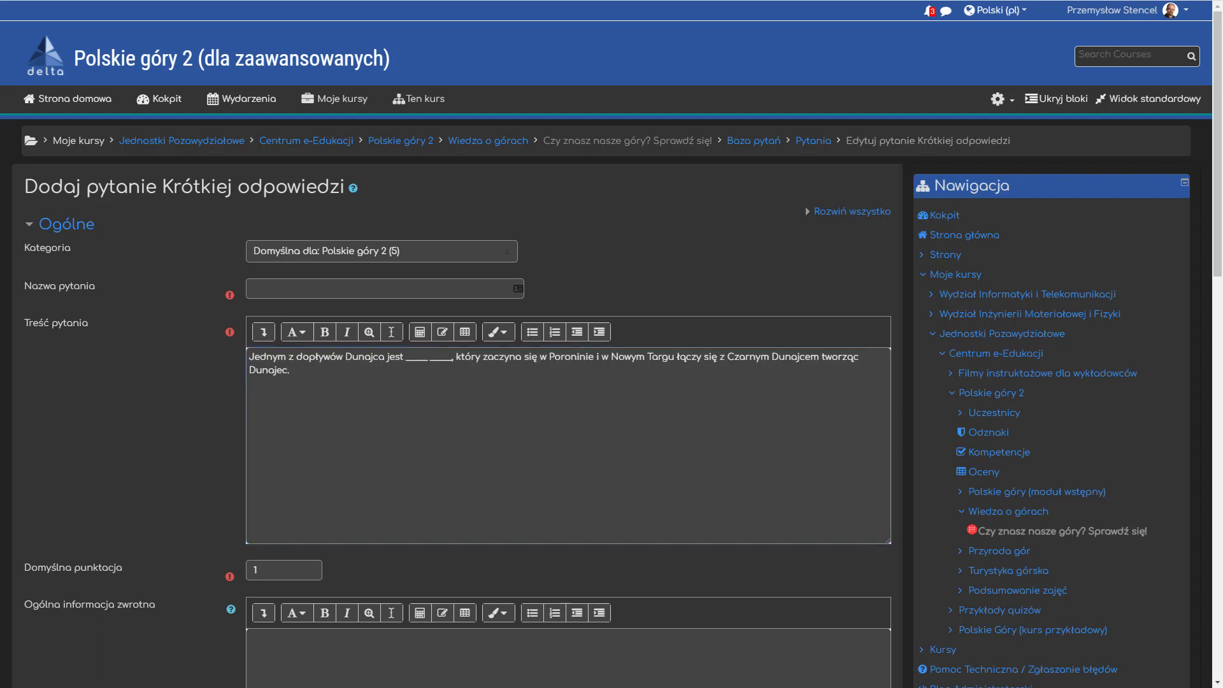
pyautogui.click(322, 290)
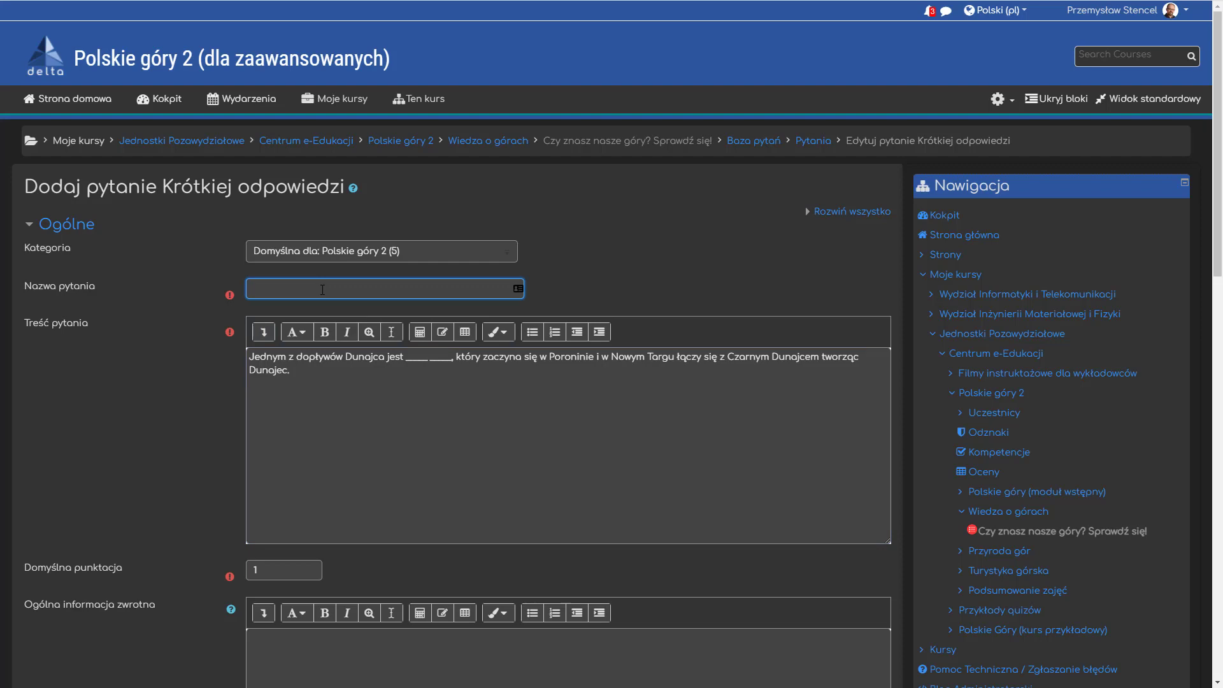
pyautogui.write('Biały Dunajec')
# - Set answer 1 to "Biały Dunajec" with a grade of 100%
pyautogui.scroll(-10, 197, 381)
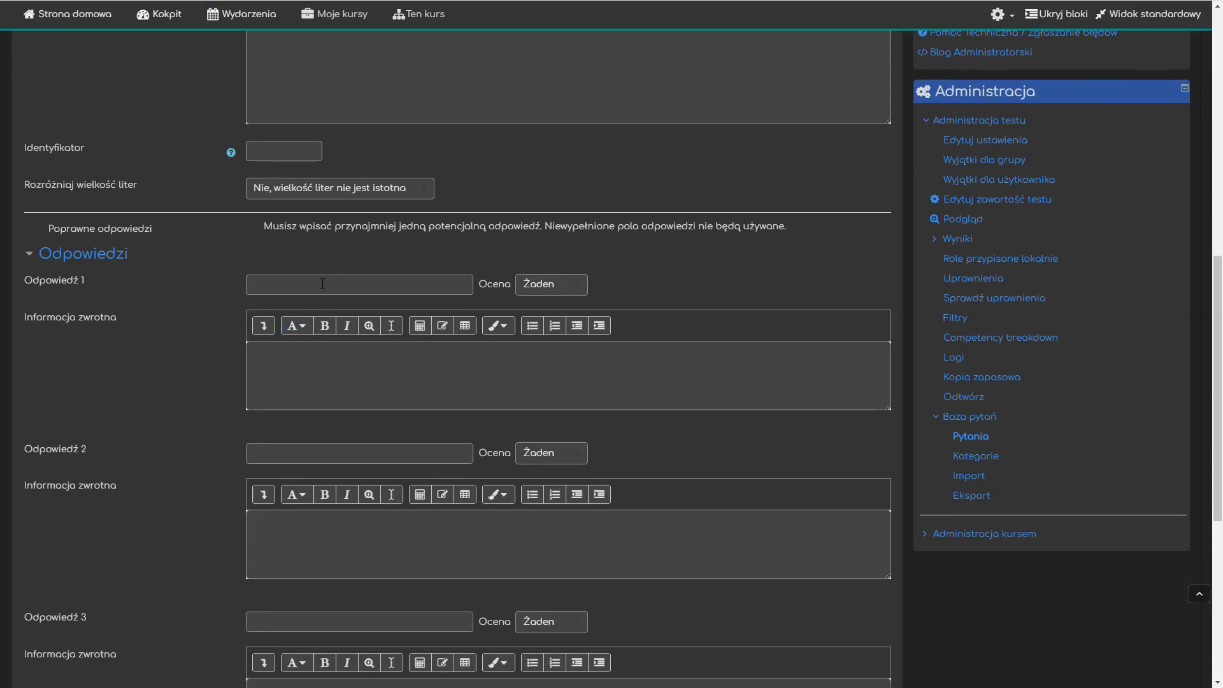
pyautogui.click(322, 284)
pyautogui.write('Biały Dunajec')
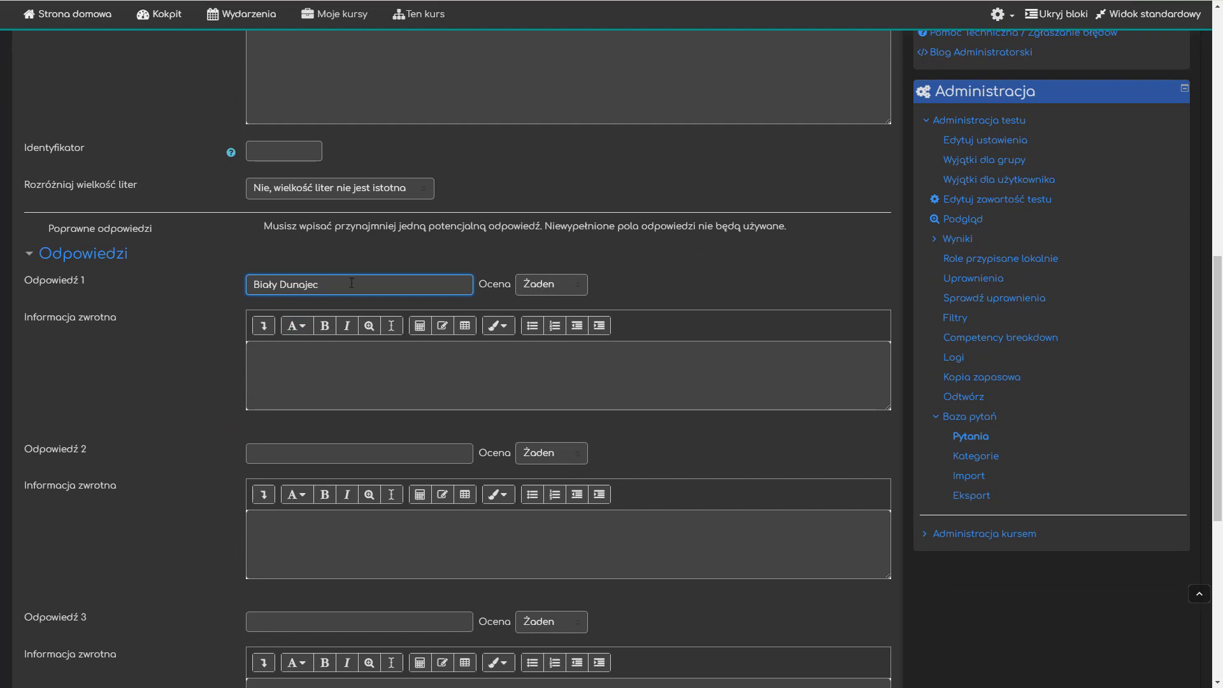
pyautogui.click(554, 284)
pyautogui.click(544, 311)
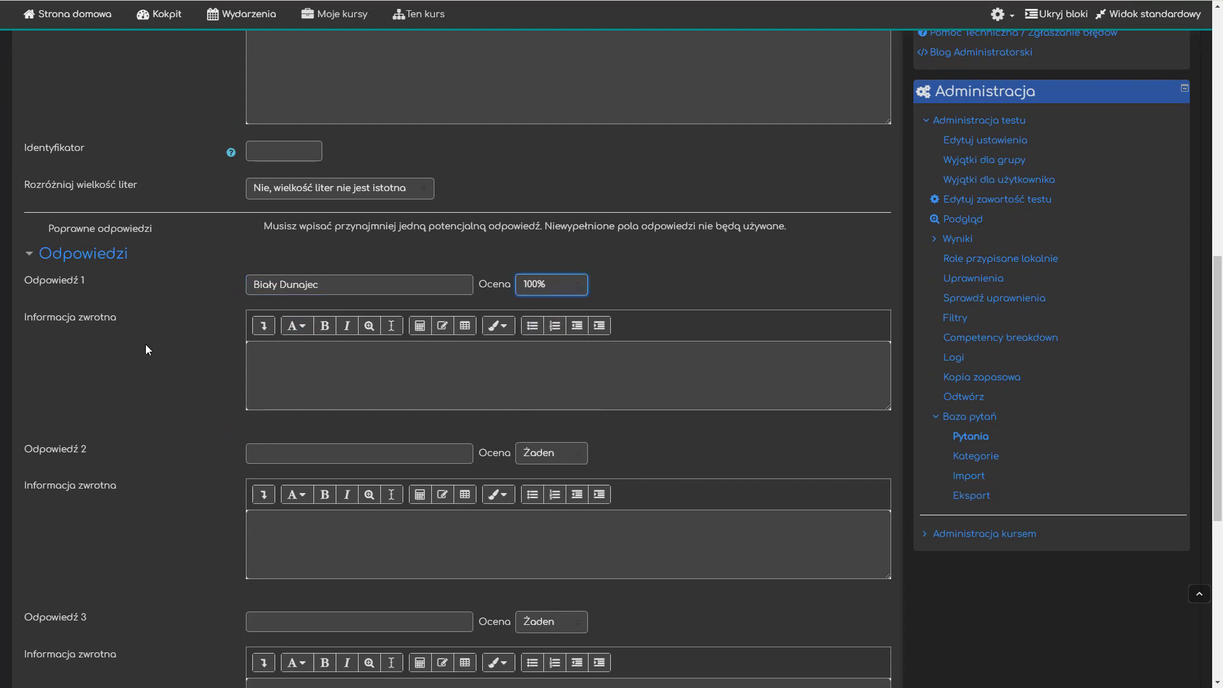
# - Widen the separation between the two blanks in the question text with an extra space
pyautogui.scroll(7, 145, 344)
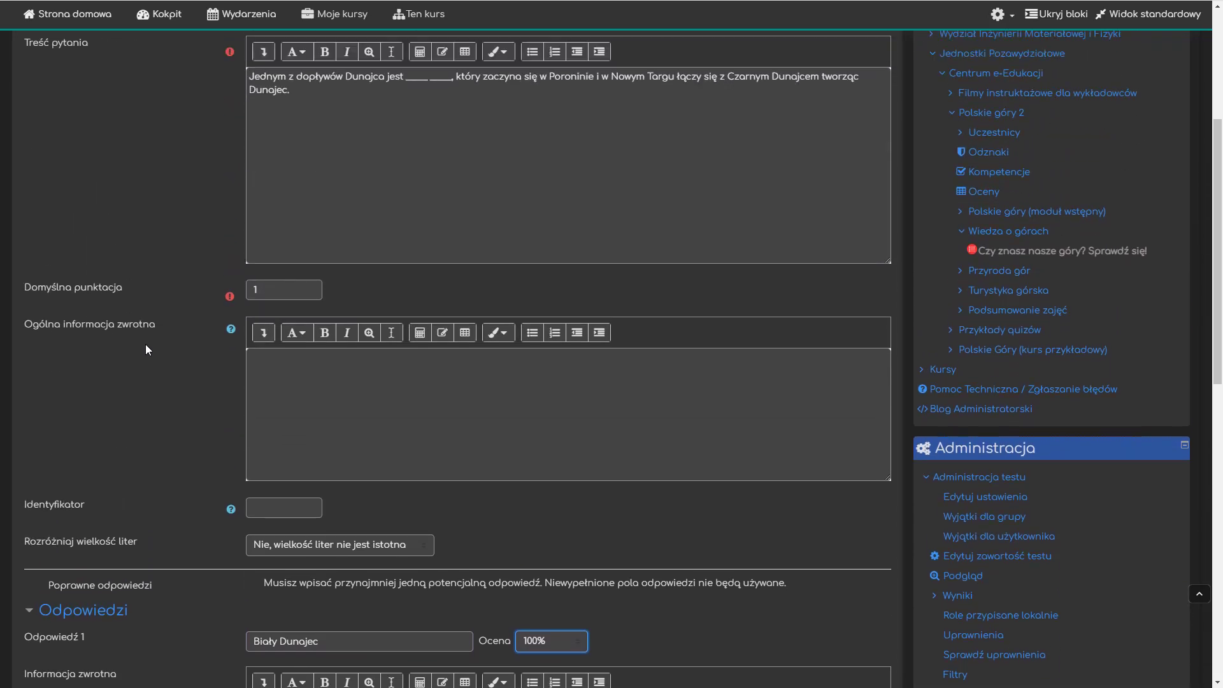
pyautogui.scroll(1, 145, 350)
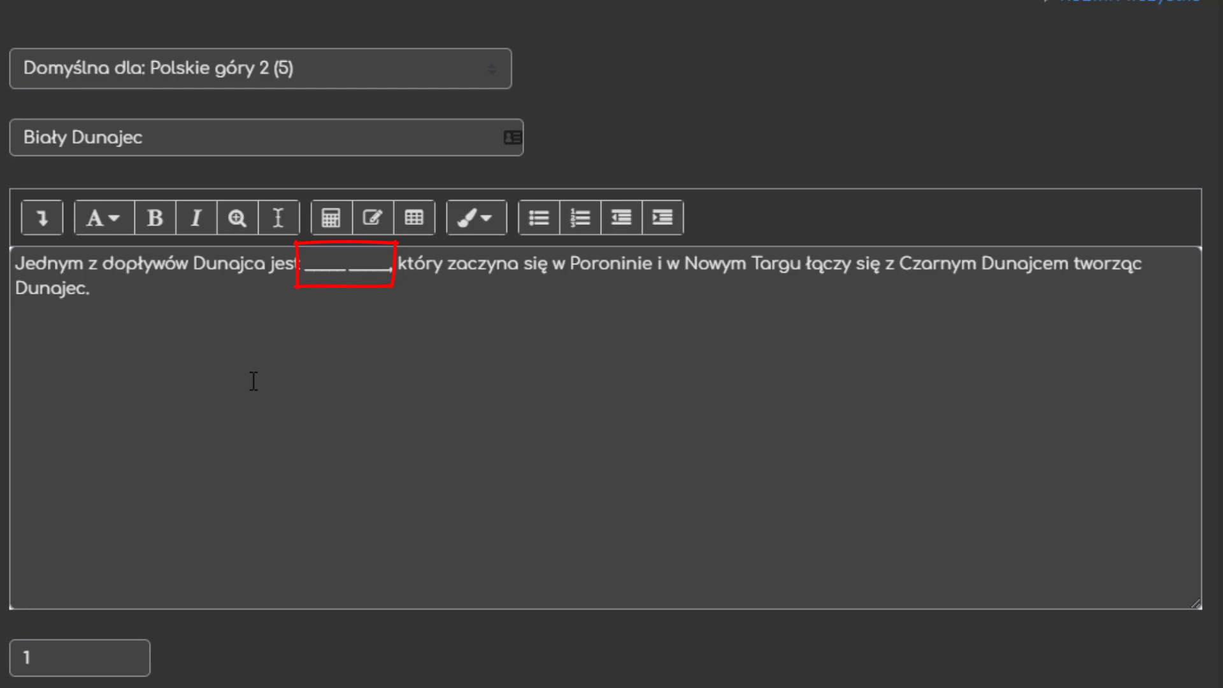
pyautogui.click(306, 267)
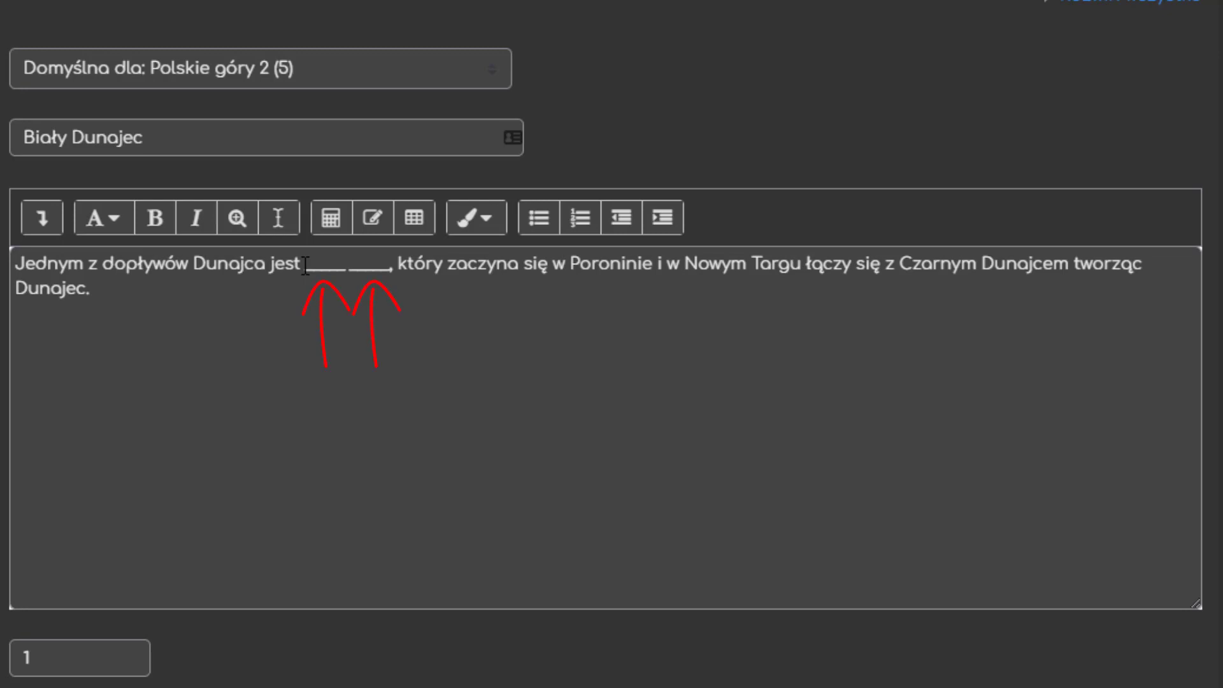
pyautogui.click(345, 265)
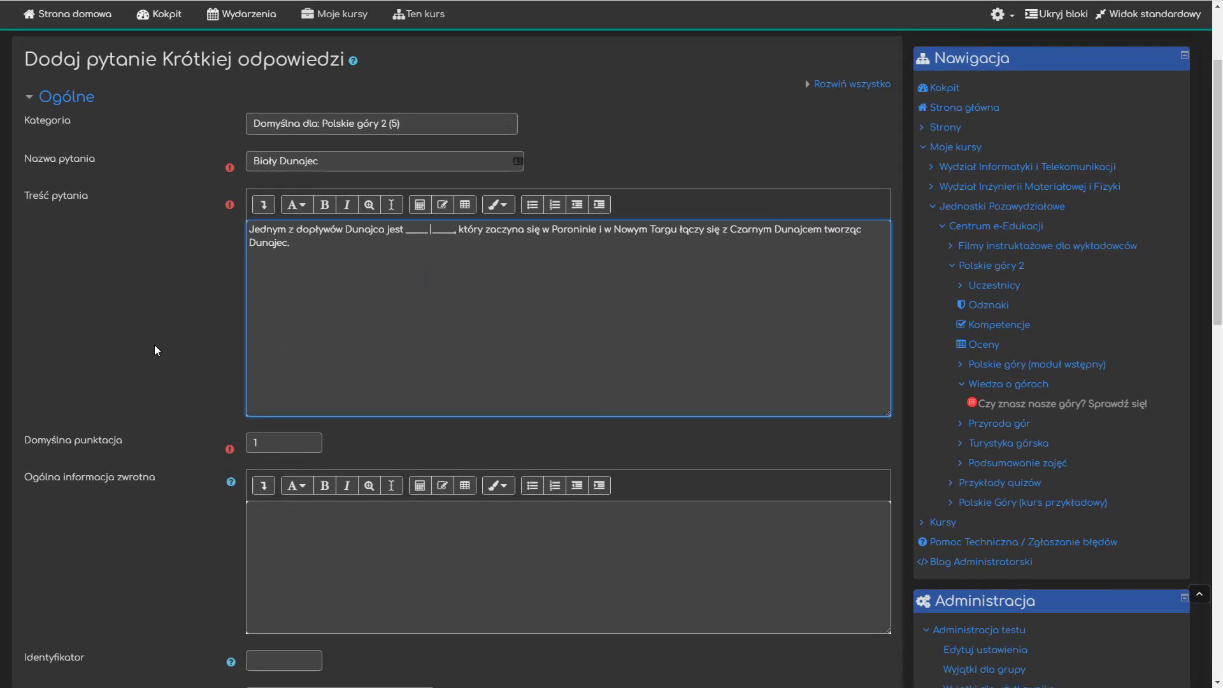
# - Save the question, check how its two blanks are rendered in the preview, and close the preview
pyautogui.scroll(-15, 155, 350)
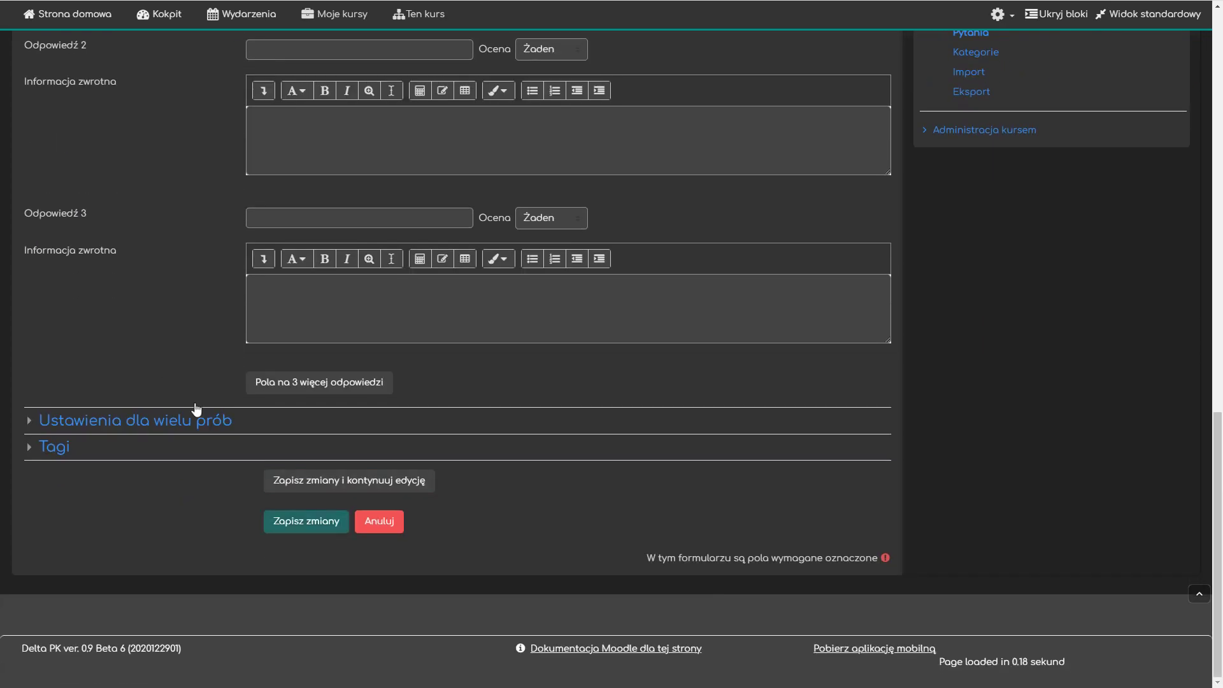
pyautogui.click(280, 524)
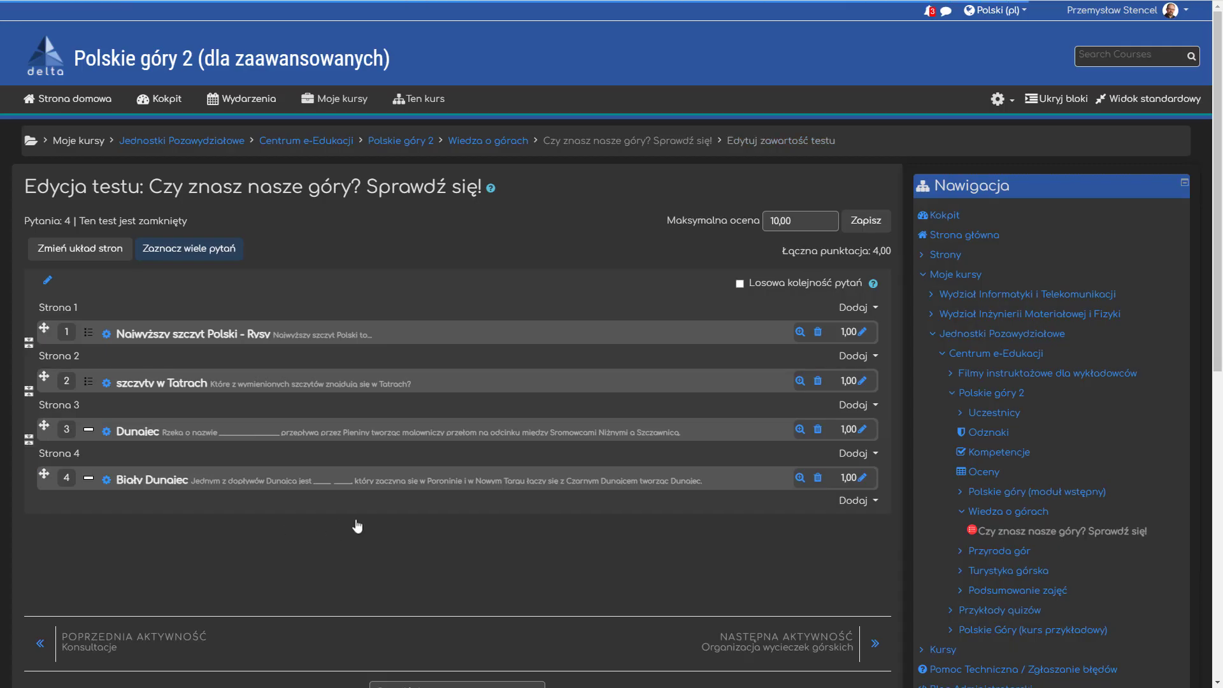
pyautogui.click(800, 478)
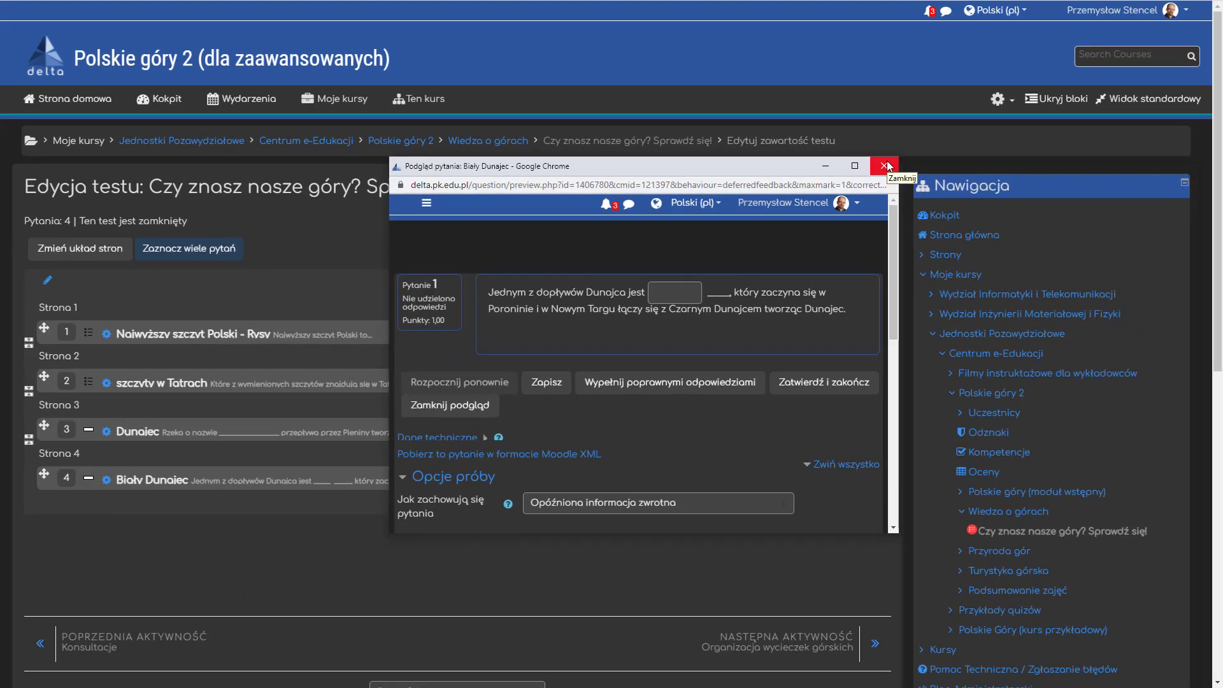
pyautogui.click(886, 166)
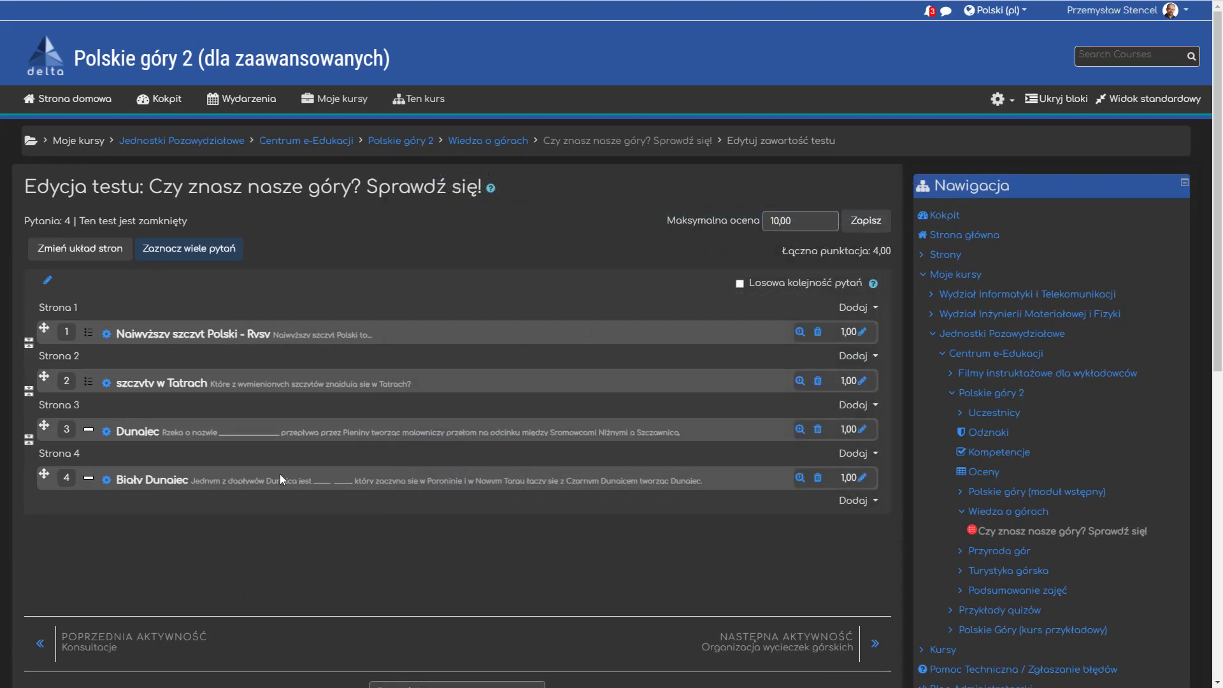
# - Reopen the Biały Dunajec question and join the two blanks into one continuous gap by removing the space between them
pyautogui.tripleClick(271, 486)
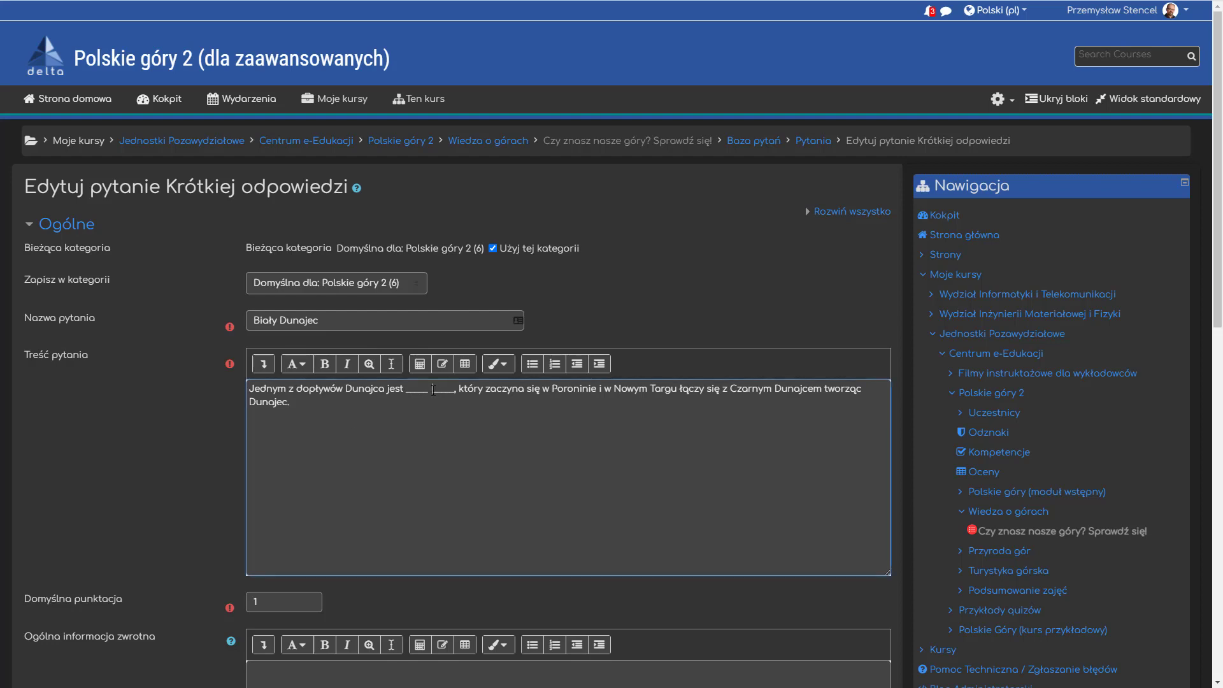
pyautogui.click(434, 390)
pyautogui.press('BackSpace')
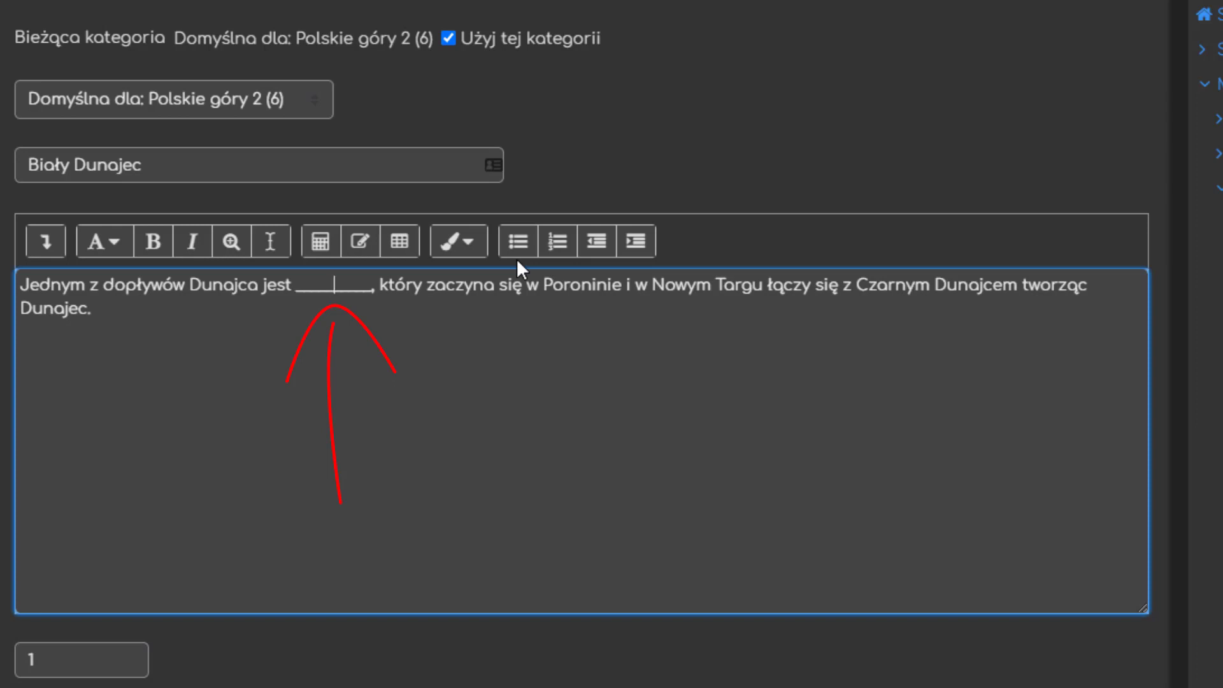
# - Add the hint "(dwa słowa)" after the gap in the question text, before the comma
pyautogui.press('Right')
pyautogui.press('Right')
pyautogui.press('Right')
pyautogui.press('Right')
pyautogui.press('Right')
pyautogui.write('(')
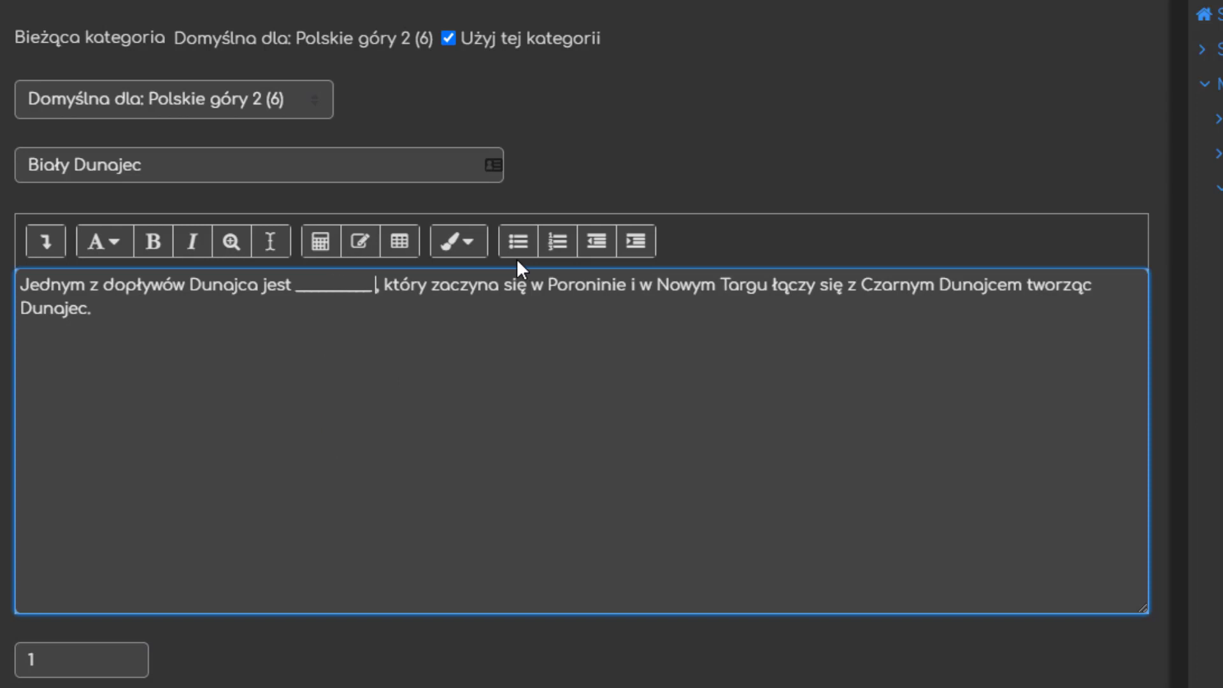
pyautogui.write('dwa s')
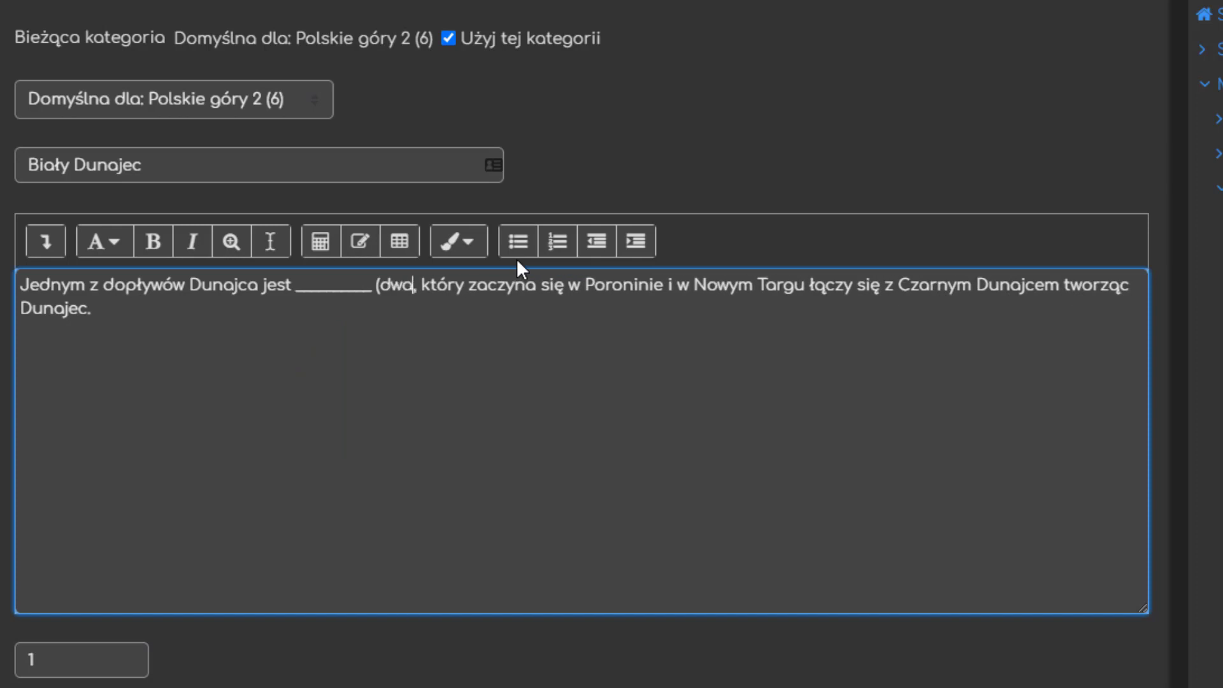
pyautogui.write('łowa)')
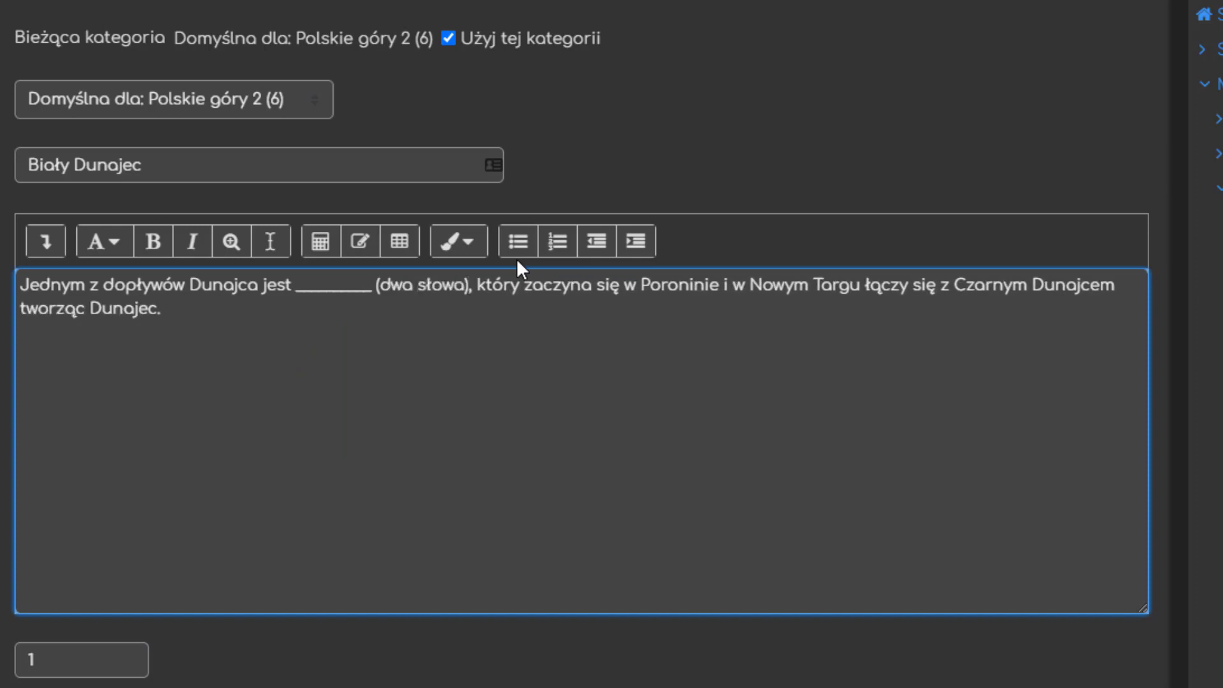
pyautogui.moveTo(335, 502); pyautogui.dragTo(327, 321)
pyautogui.moveTo(281, 381); pyautogui.dragTo(390, 370)
pyautogui.moveTo(424, 503); pyautogui.dragTo(416, 325)
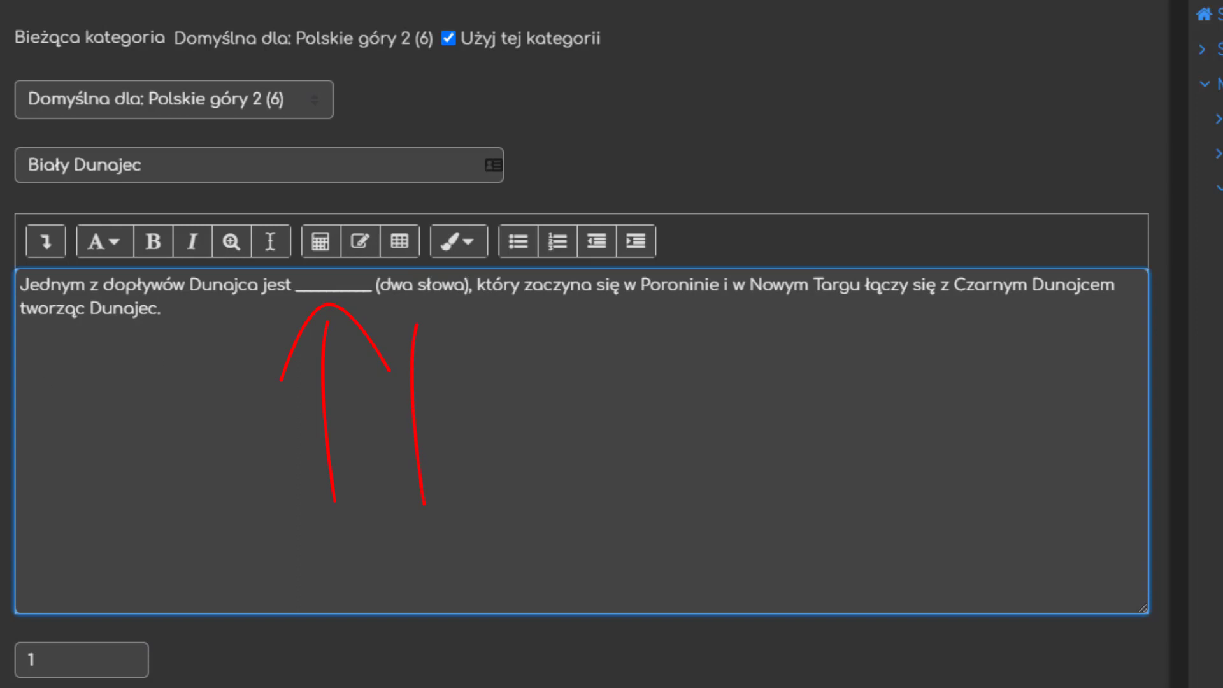
pyautogui.moveTo(371, 382); pyautogui.dragTo(477, 373)
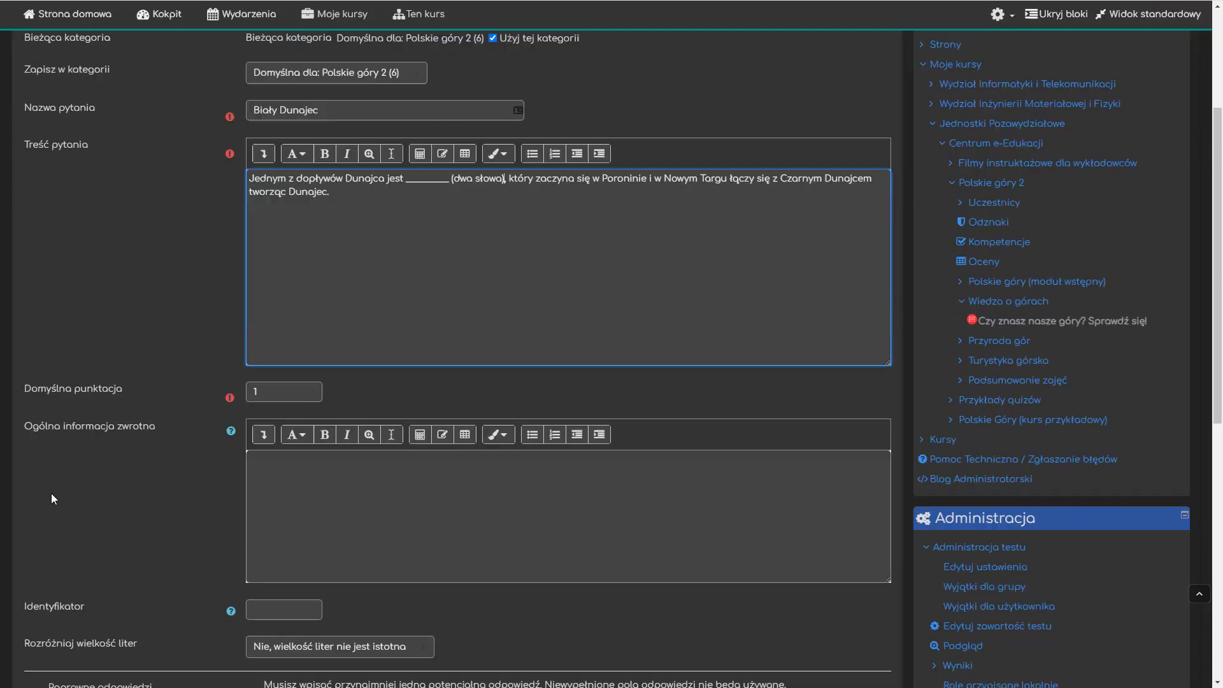
# - Save the question with the single gap and hint, and preview the Biały Dunajec question again
pyautogui.scroll(-8, 51, 493)
pyautogui.click(298, 521)
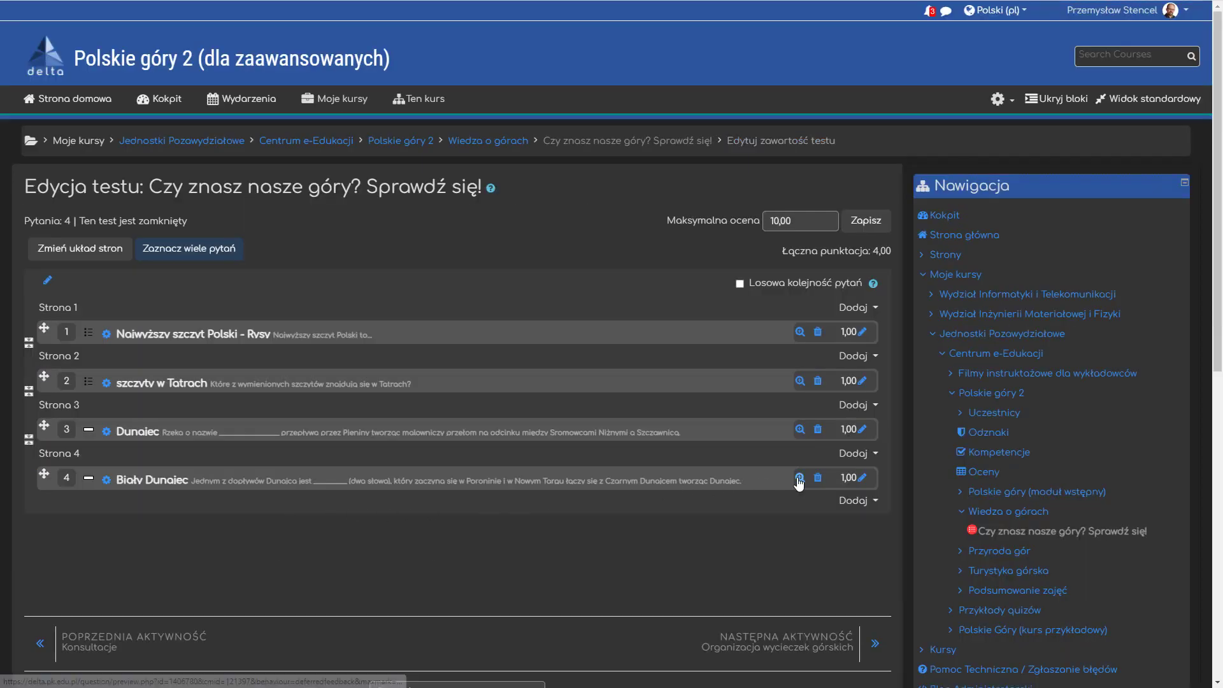
pyautogui.click(800, 478)
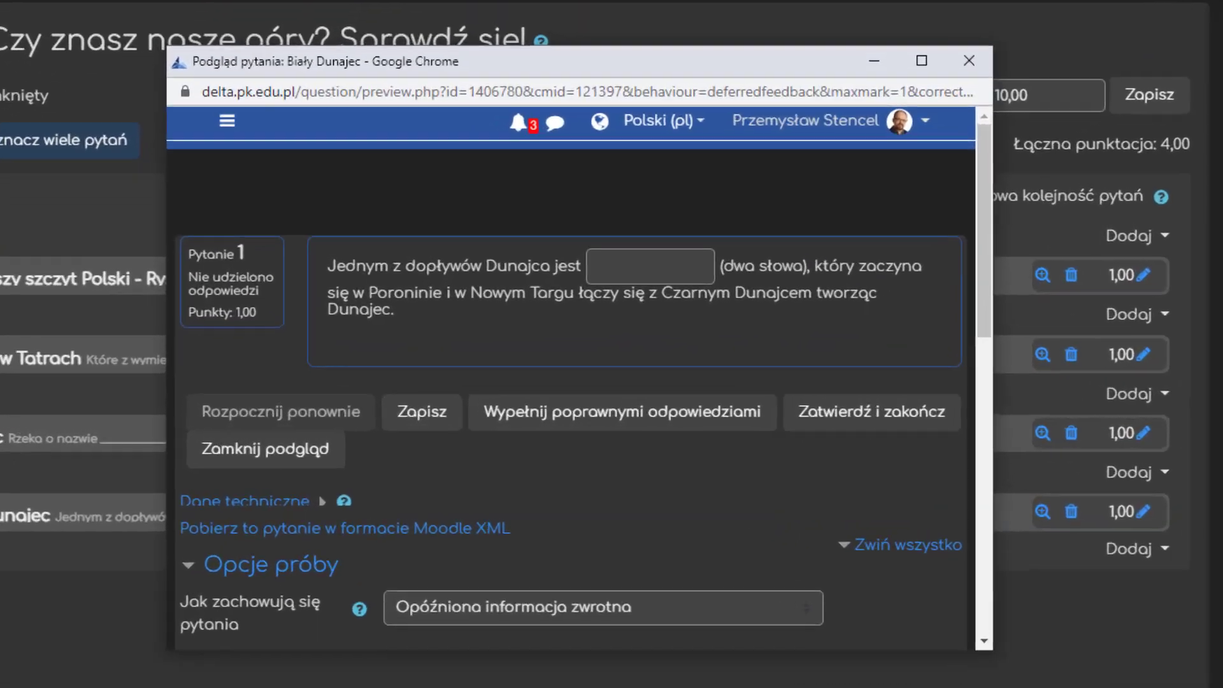